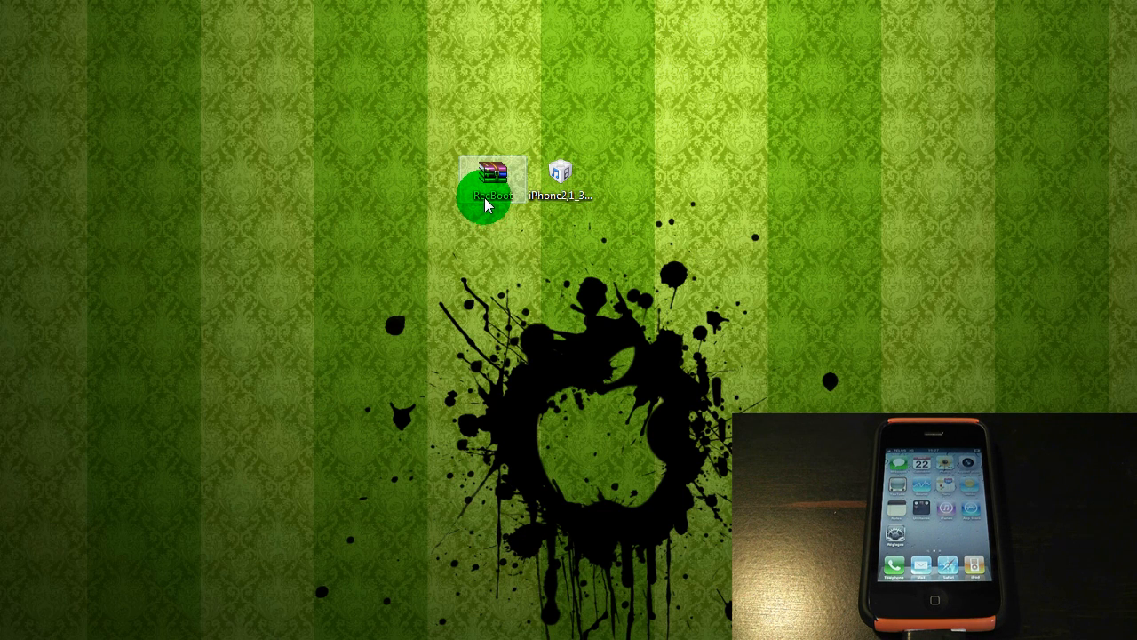
# Switch to Chrome and highlight the web address of the iPod, iPhone and iPad firmware download page.
pyautogui.click(582, 187)
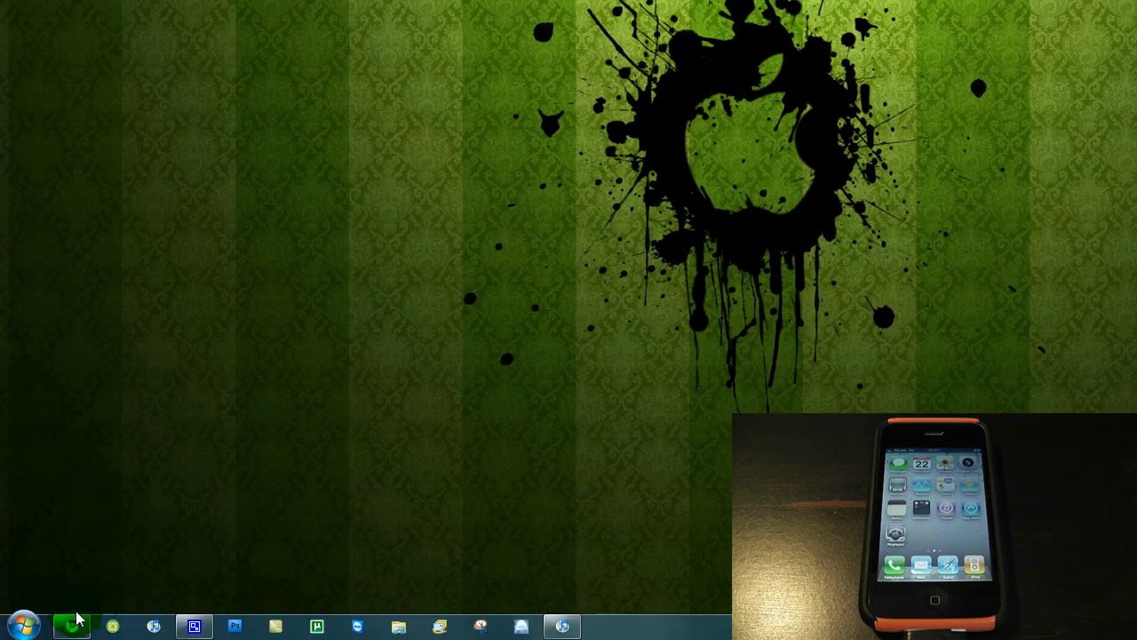
pyautogui.moveTo(0, 637)
pyautogui.click(75, 629)
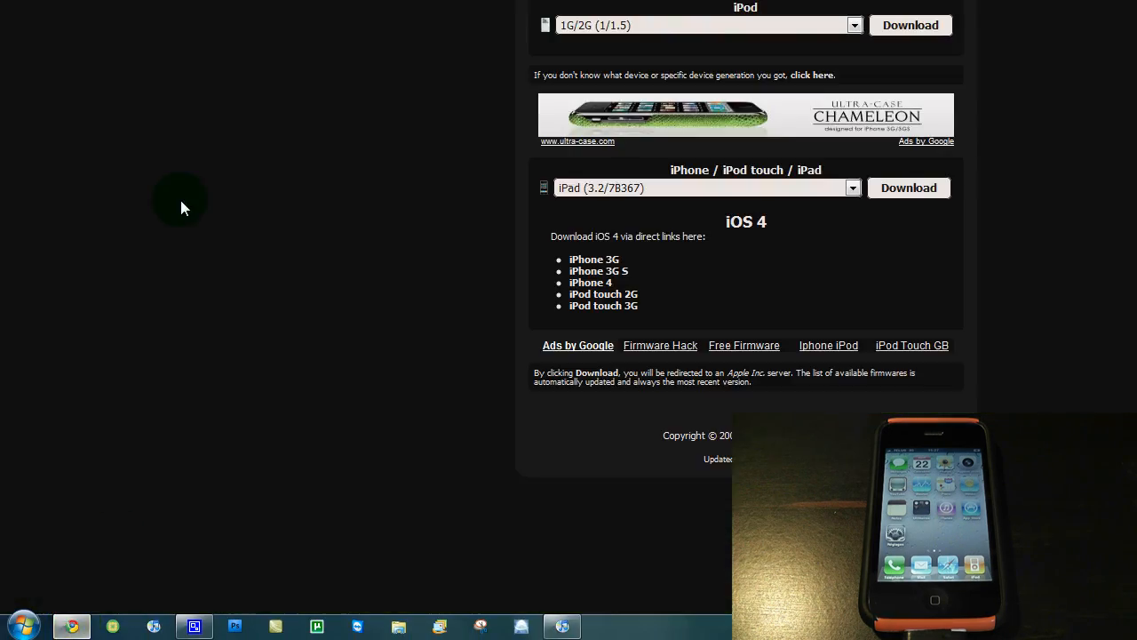
pyautogui.moveTo(382, 35); pyautogui.dragTo(101, 35)
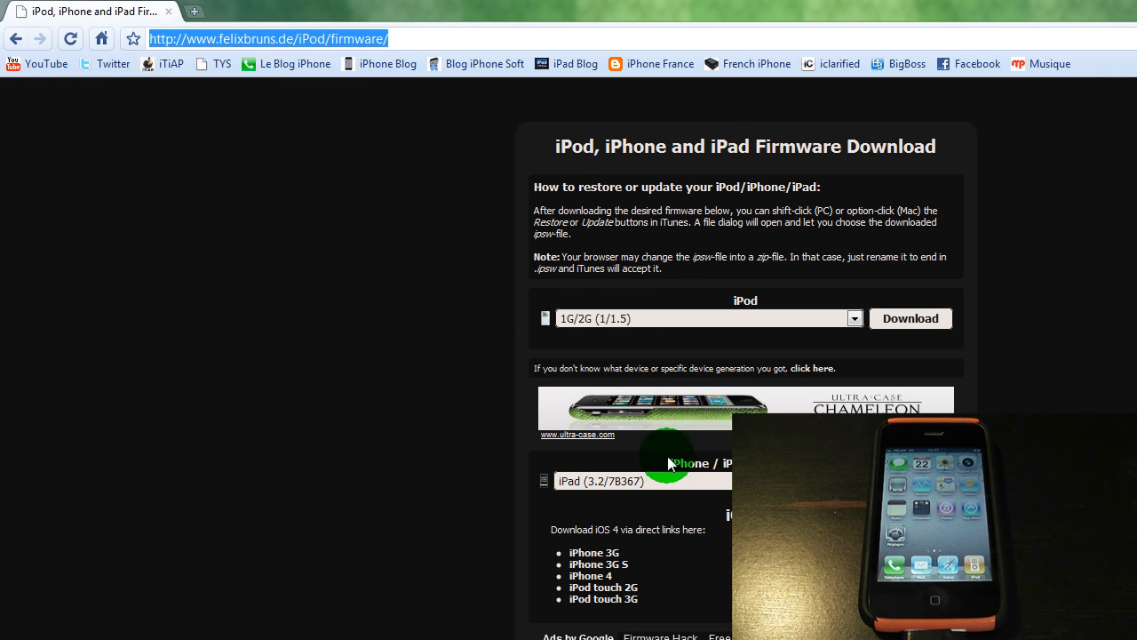
# Choose the iPhone 3G S (3.1.3/7E18) firmware for download and close the browser.
pyautogui.click(804, 480)
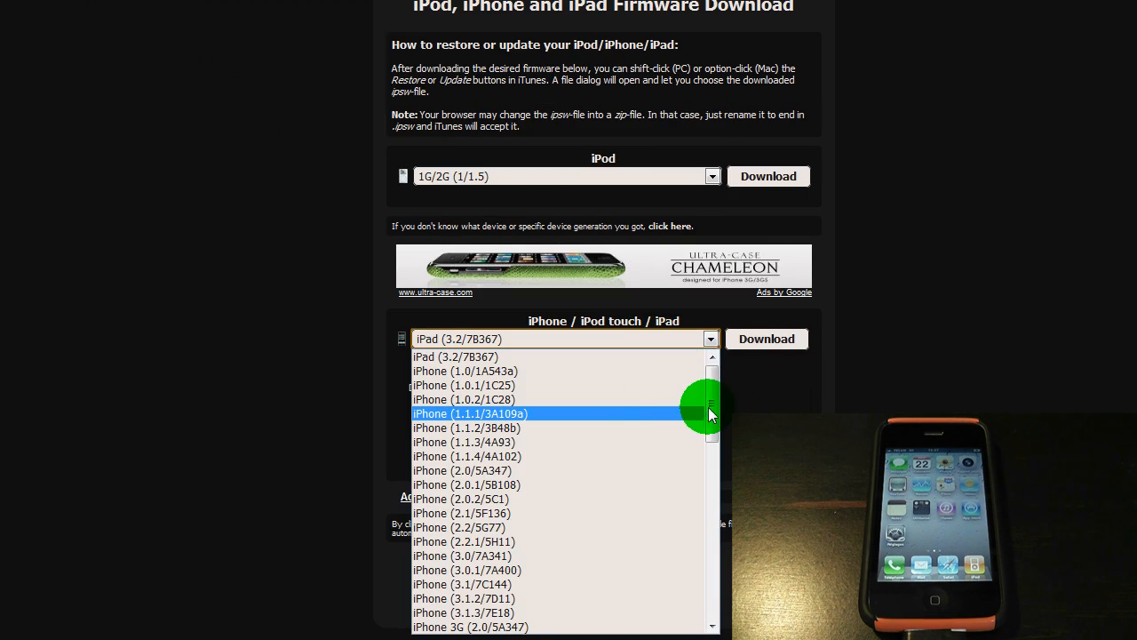
pyautogui.moveTo(711, 413); pyautogui.dragTo(711, 522)
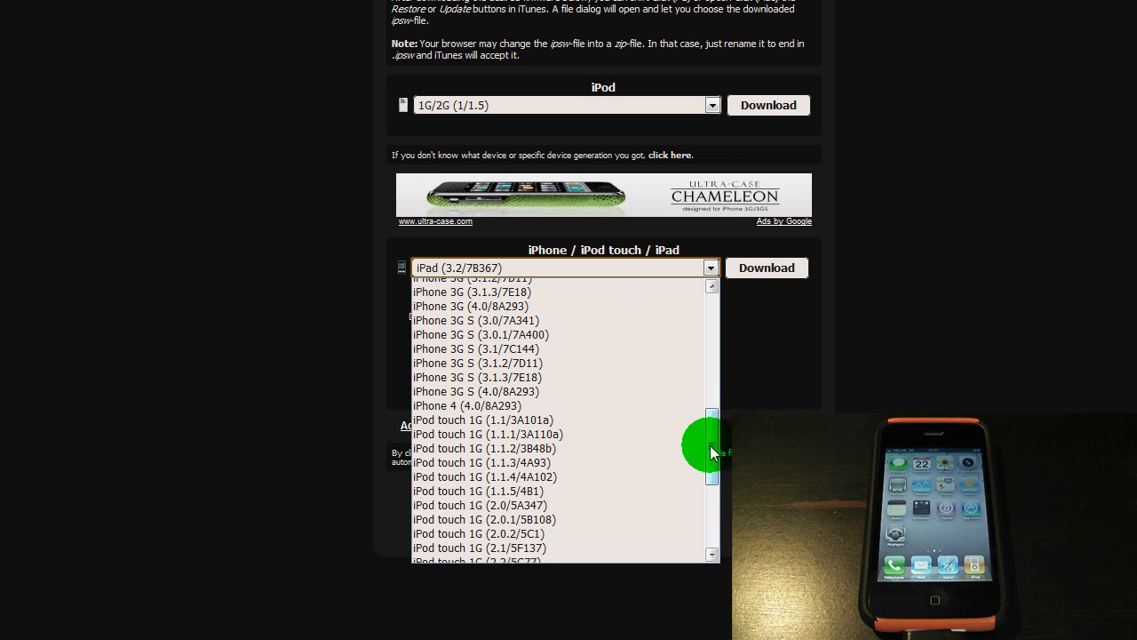
pyautogui.click(469, 378)
pyautogui.click(749, 270)
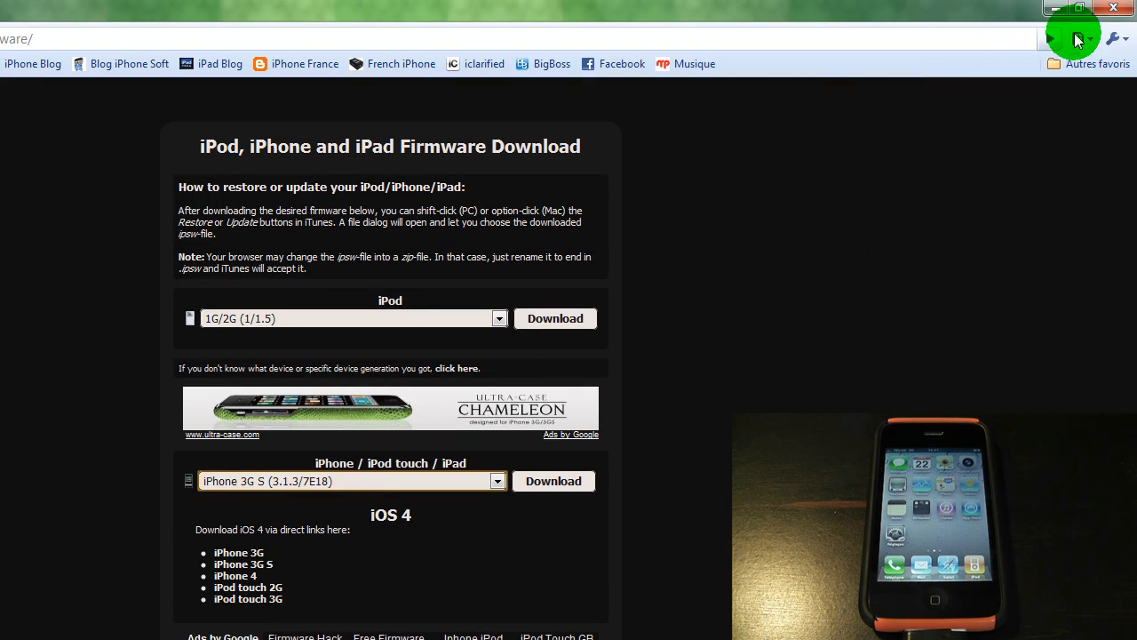
pyautogui.click(1113, 7)
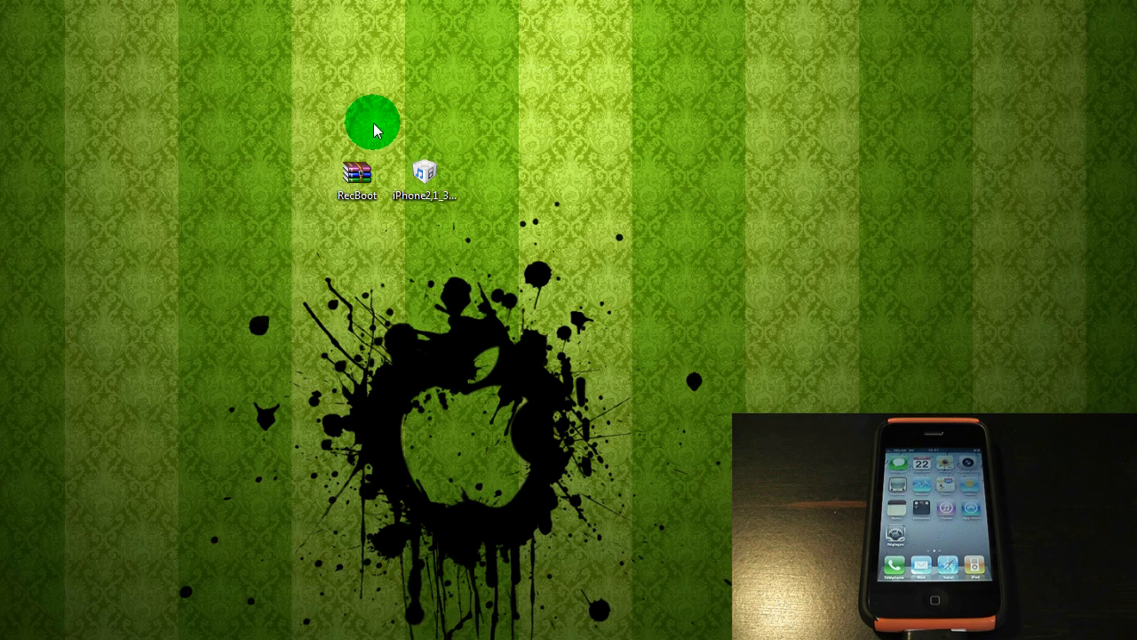
pyautogui.click(352, 176)
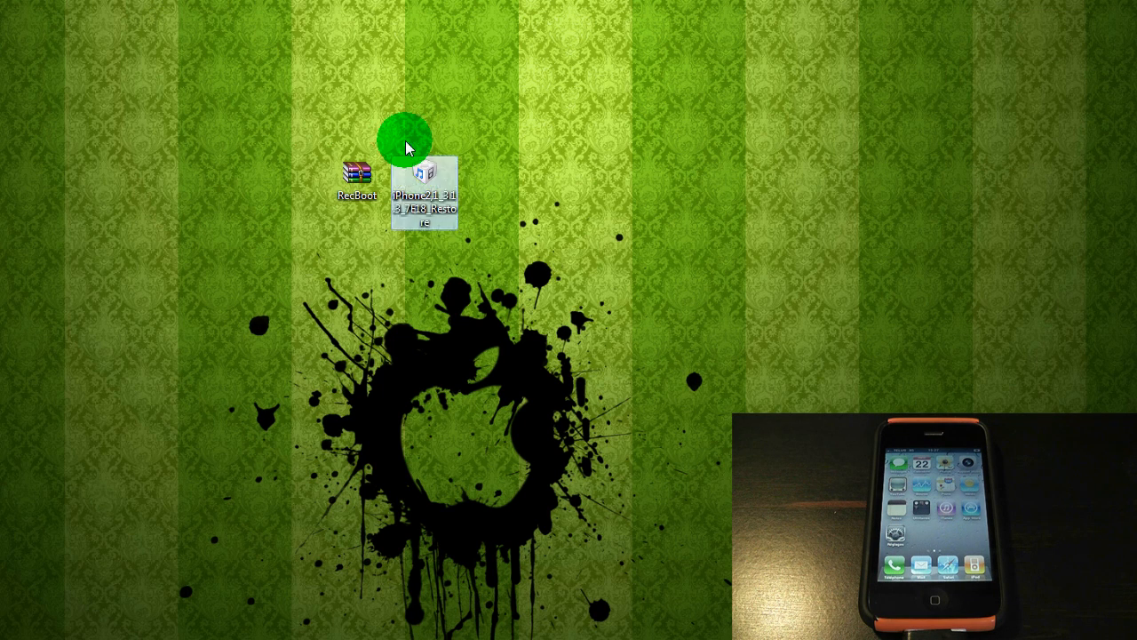
pyautogui.click(352, 177)
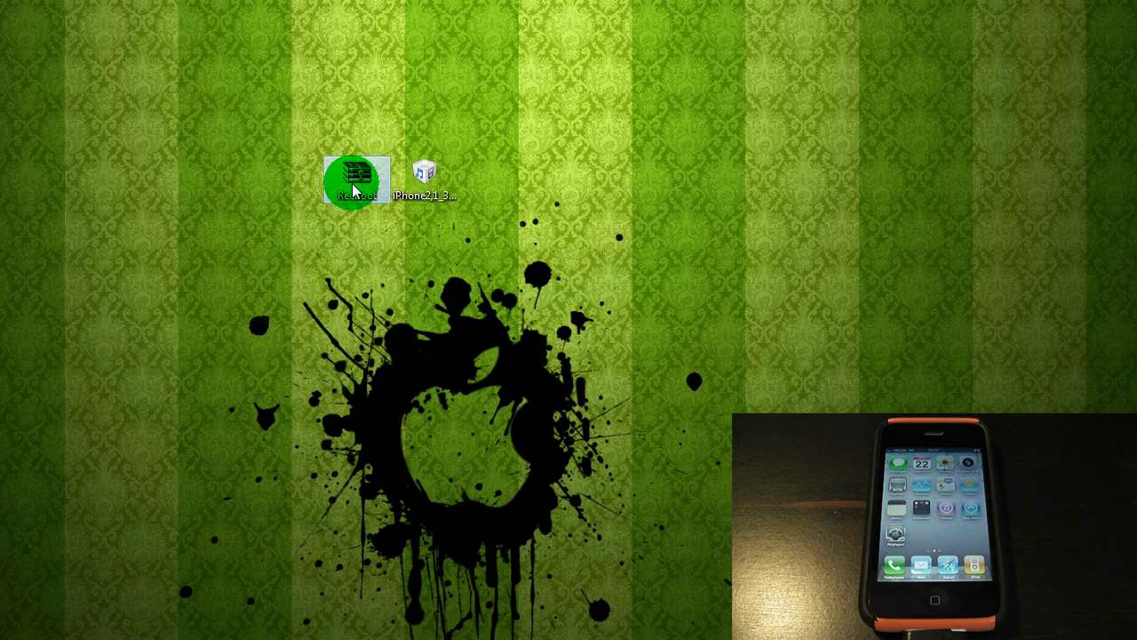
pyautogui.moveTo(289, 132); pyautogui.dragTo(390, 240)
pyautogui.moveTo(460, 239); pyautogui.dragTo(429, 227)
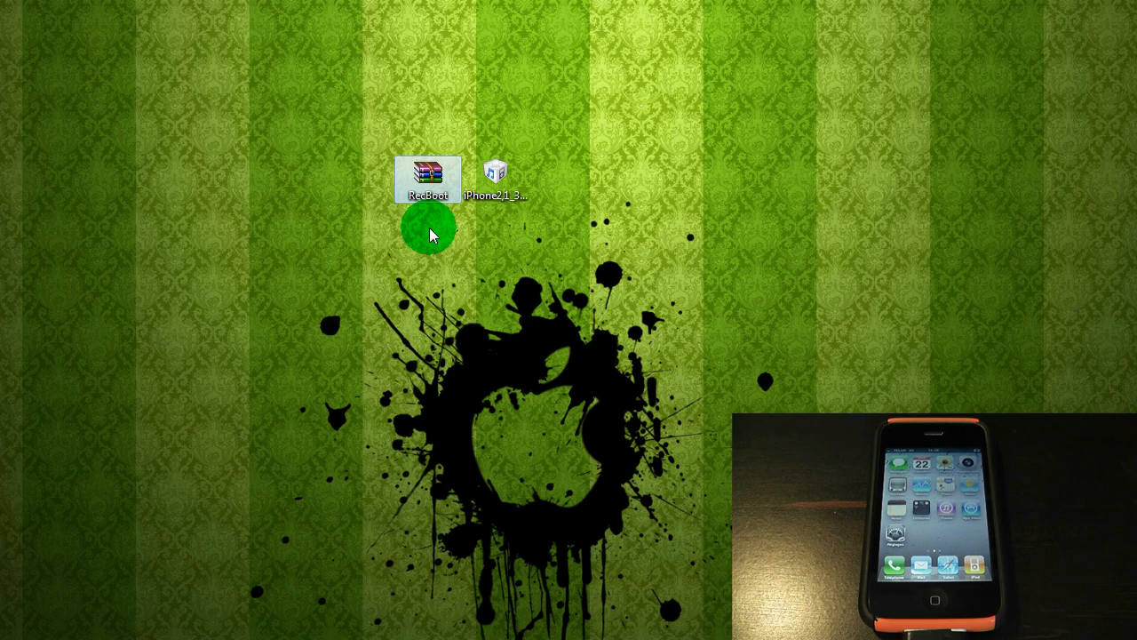
pyautogui.click(426, 225)
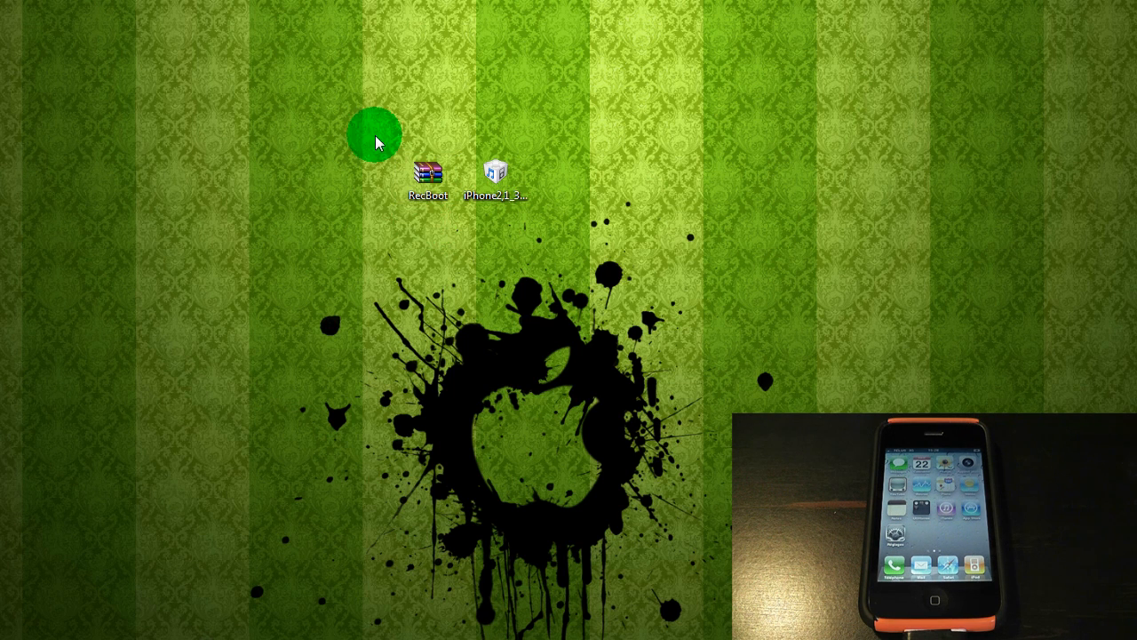
pyautogui.moveTo(394, 127); pyautogui.dragTo(608, 247)
pyautogui.click(559, 278)
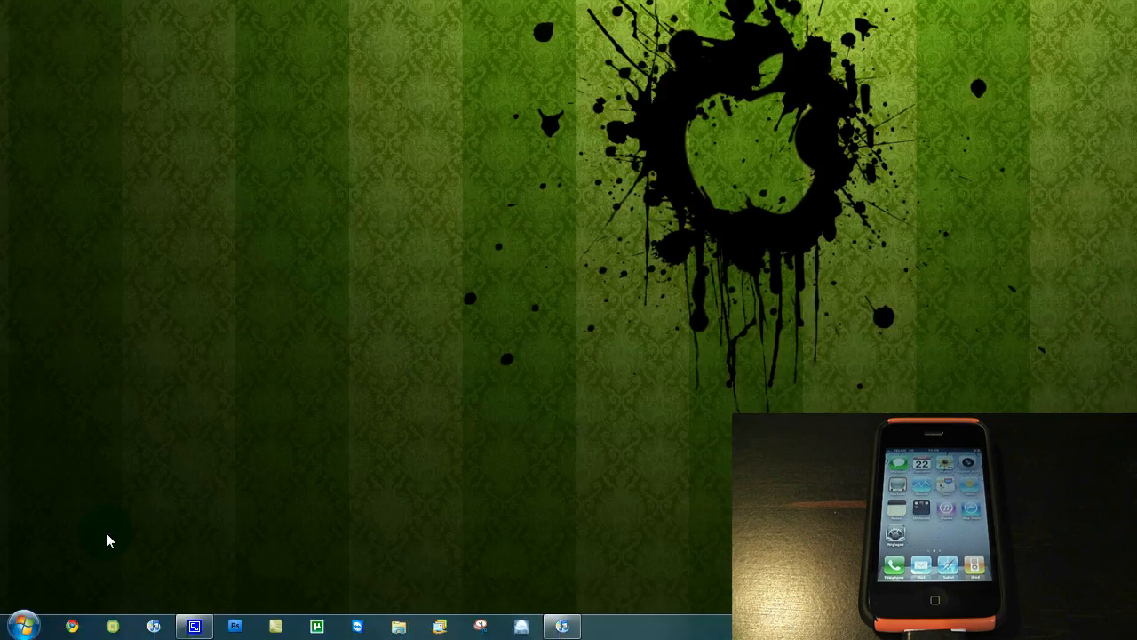
# Launch Notepad with administrator rights.
pyautogui.click(14, 631)
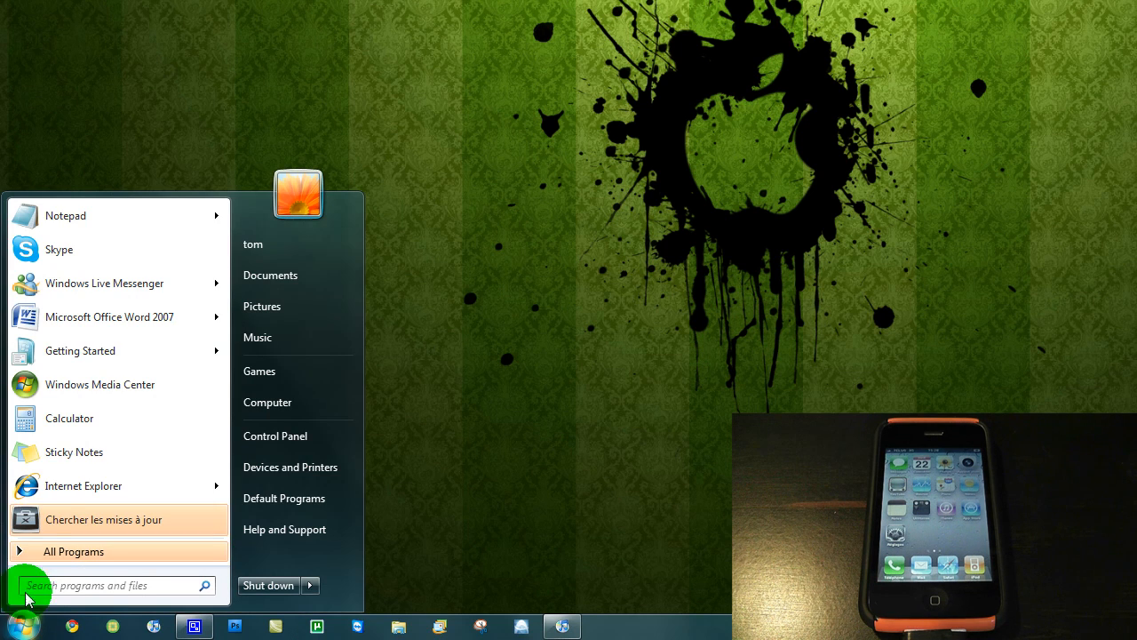
pyautogui.moveTo(71, 228)
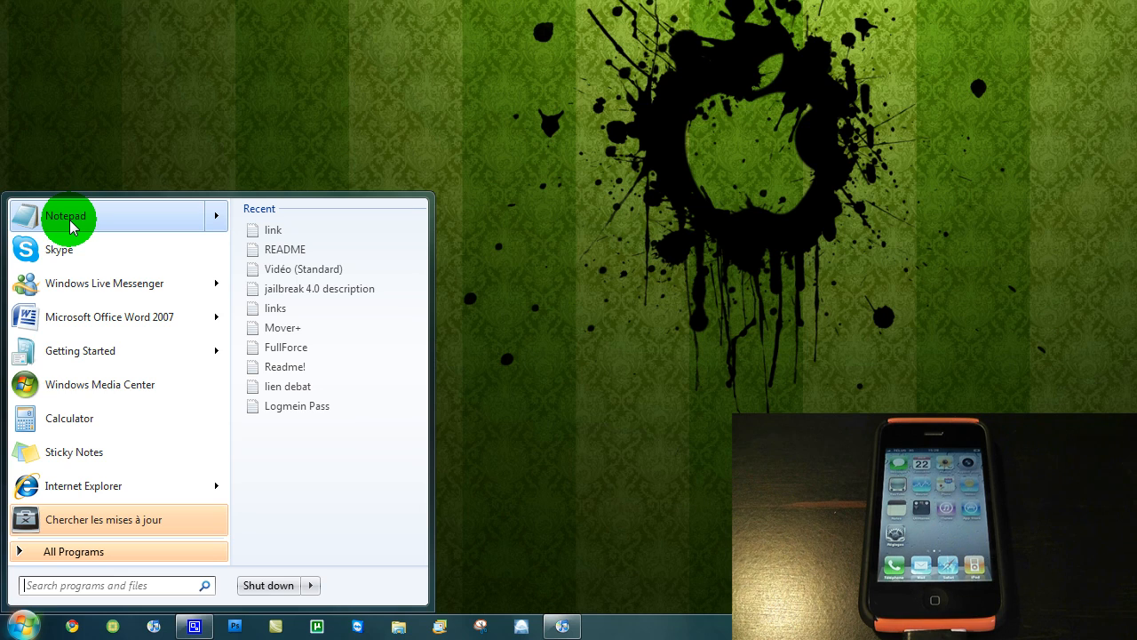
pyautogui.rightClick(71, 227)
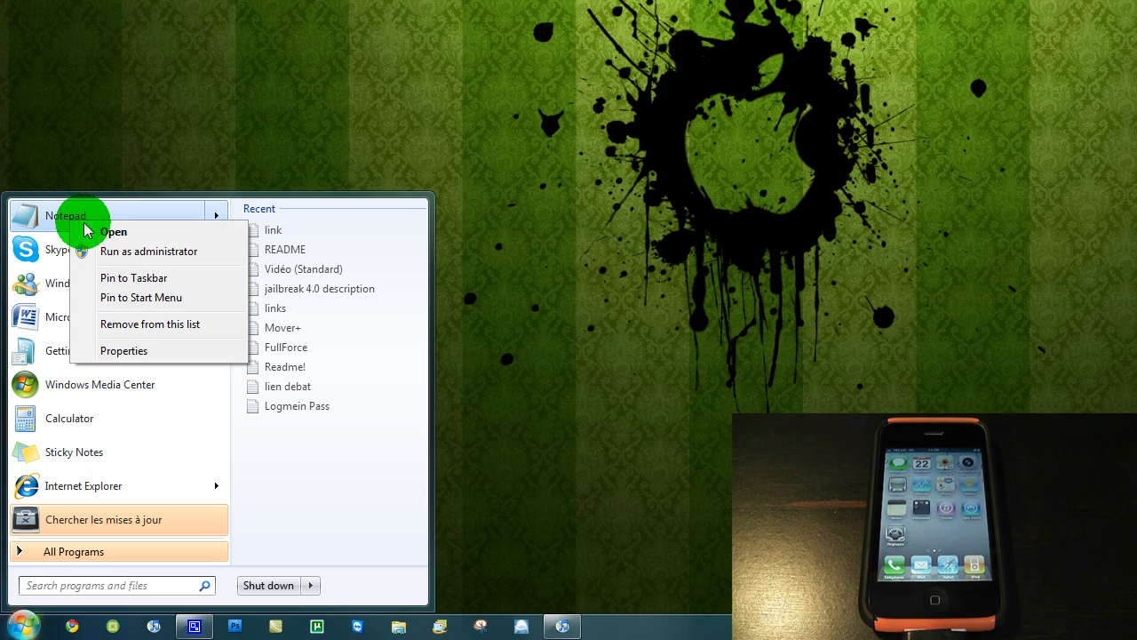
pyautogui.click(142, 254)
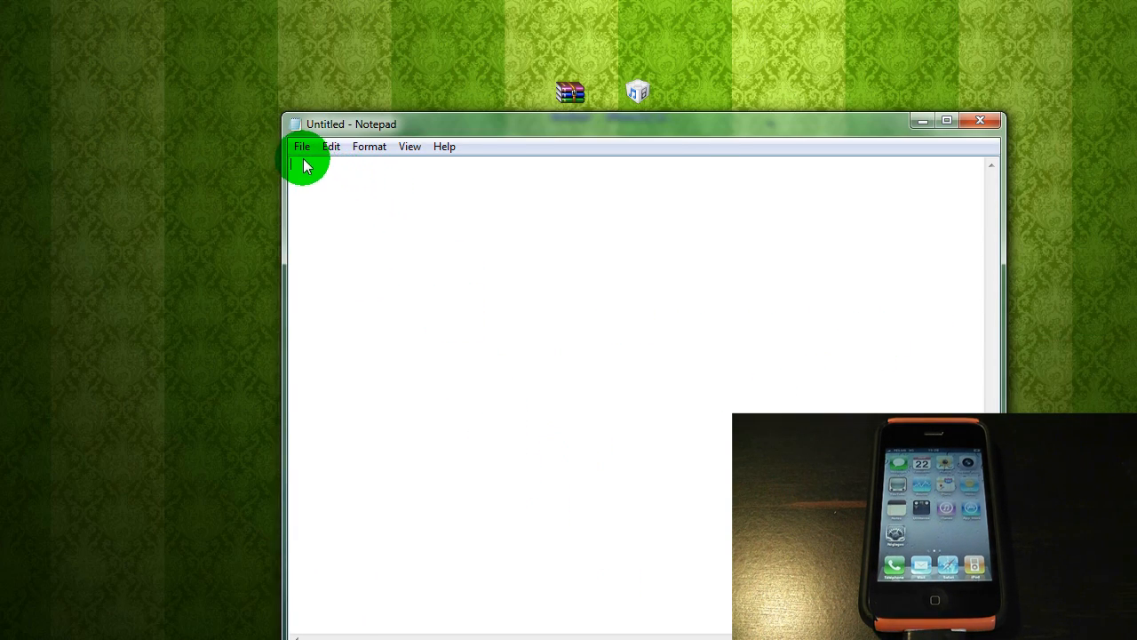
# Start opening a file in Notepad and browse to the Windows folder on the HP (C:) drive.
pyautogui.click(302, 222)
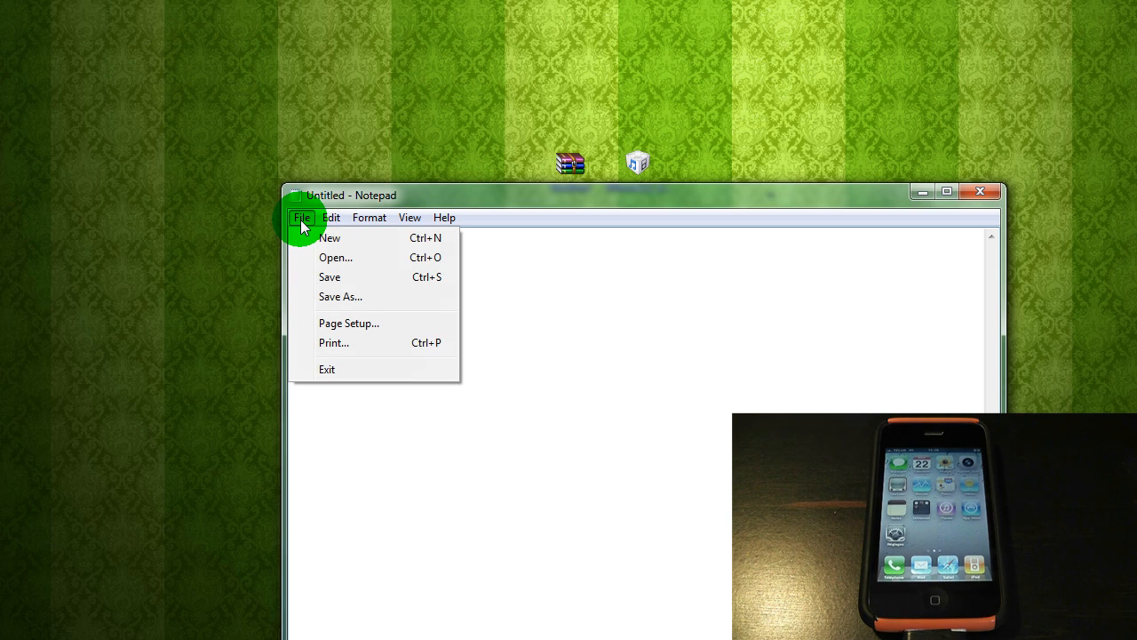
pyautogui.click(360, 264)
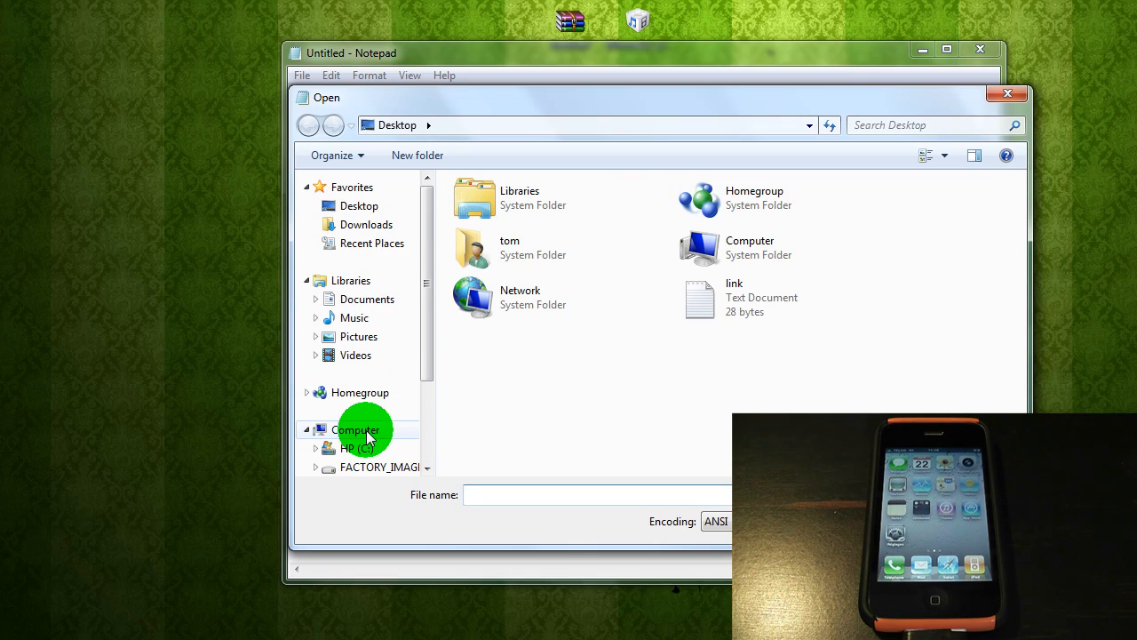
pyautogui.click(367, 436)
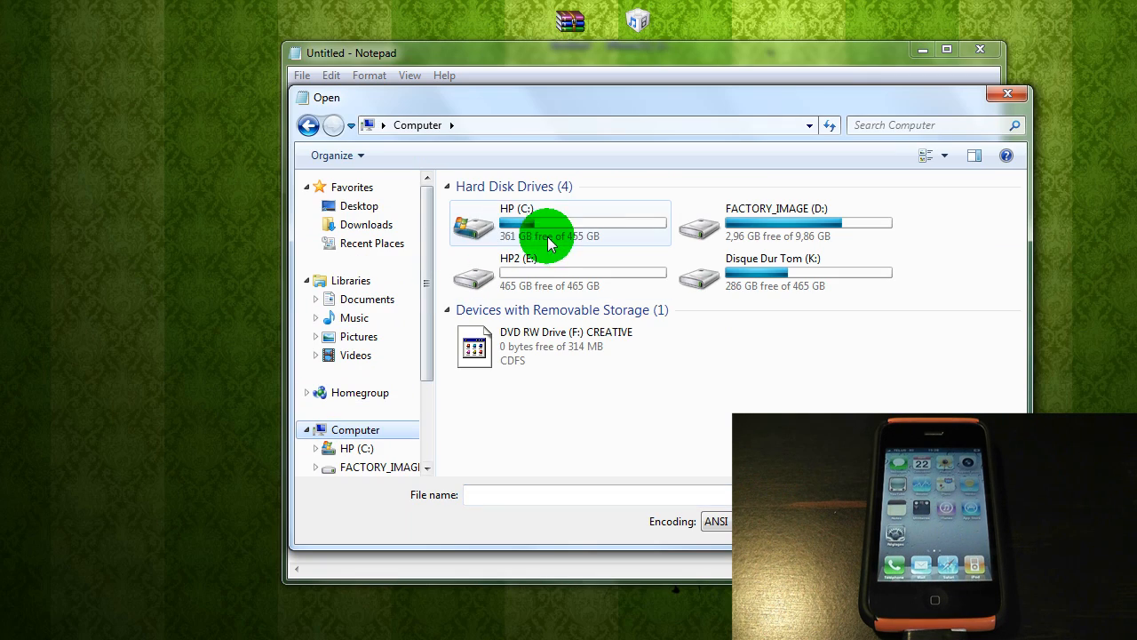
pyautogui.doubleClick(524, 229)
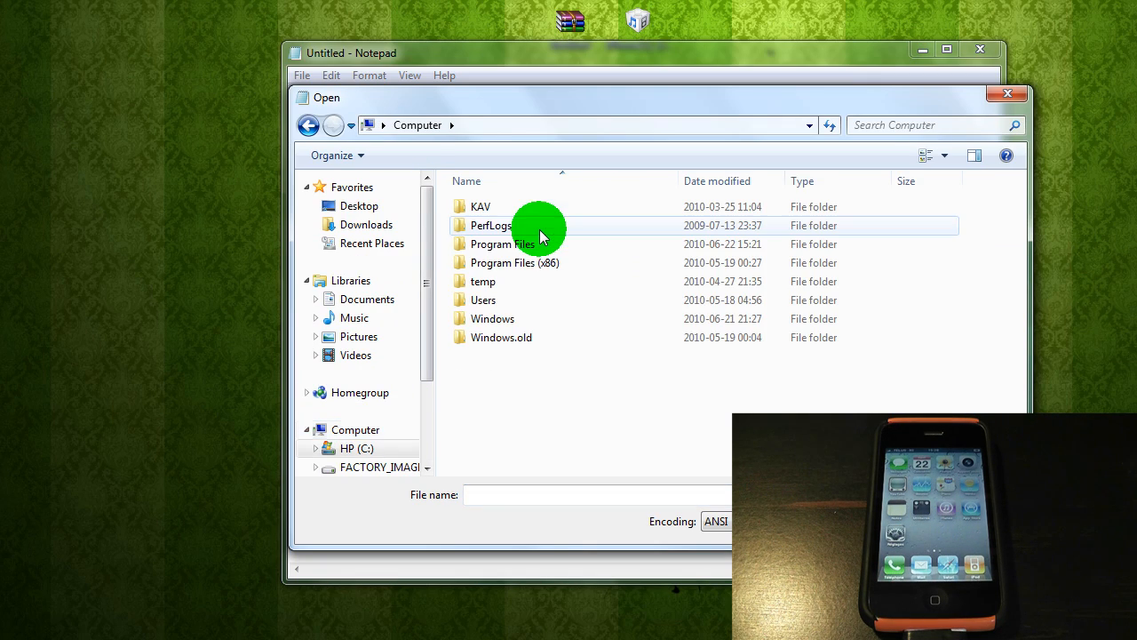
pyautogui.doubleClick(502, 320)
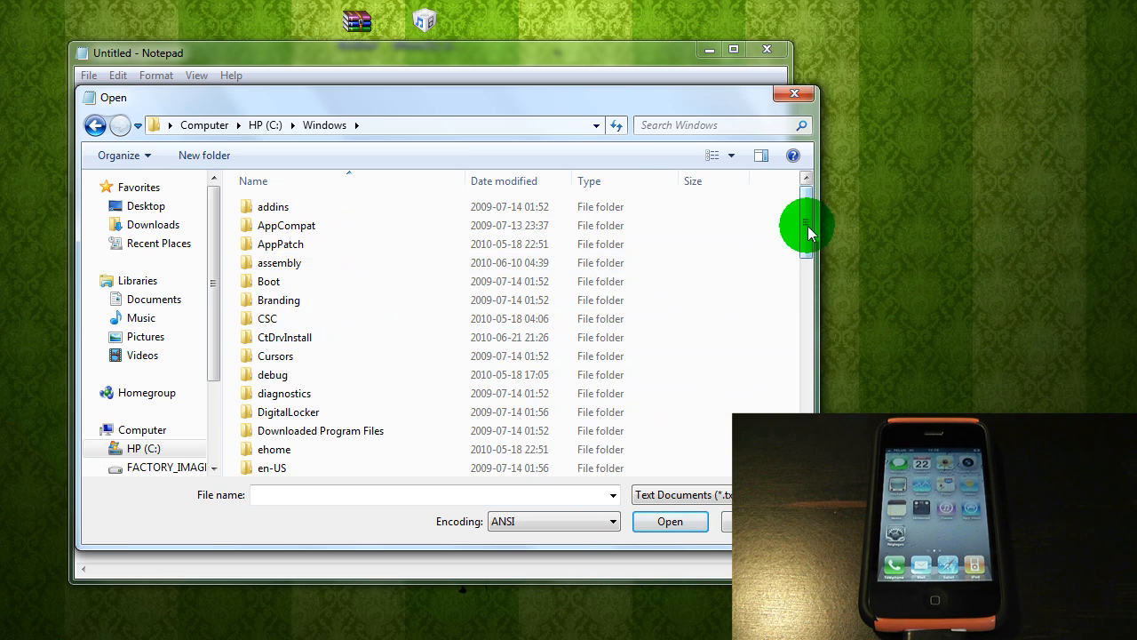
# Browse from the Windows folder into System32\drivers\etc.
pyautogui.moveTo(1016, 223); pyautogui.dragTo(1015, 364)
pyautogui.moveTo(804, 366); pyautogui.dragTo(802, 388)
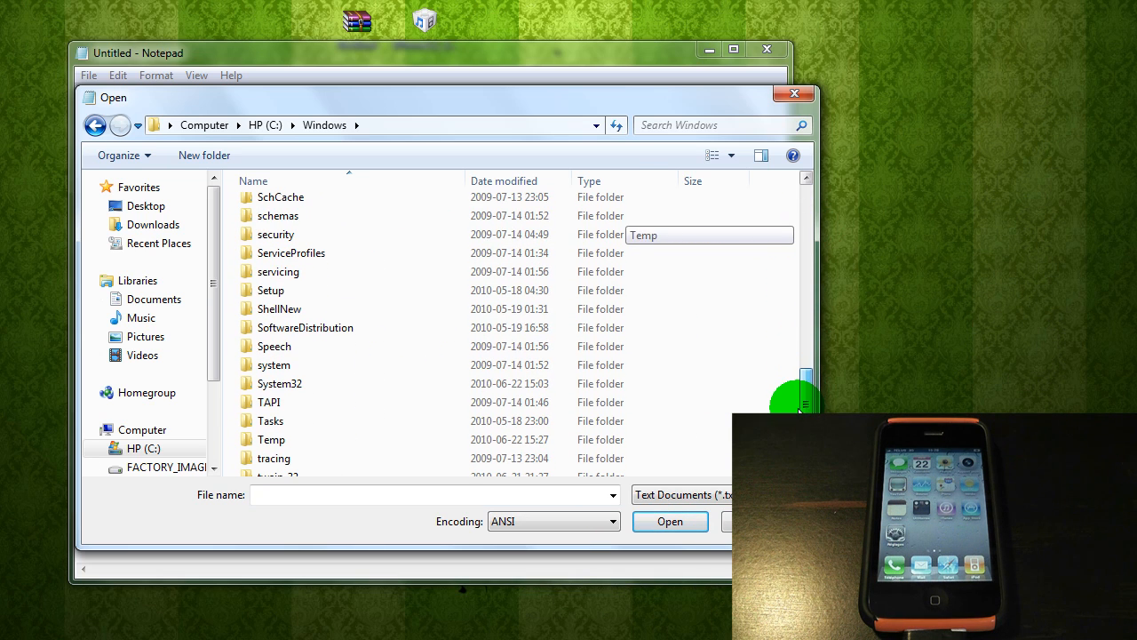
pyautogui.doubleClick(322, 382)
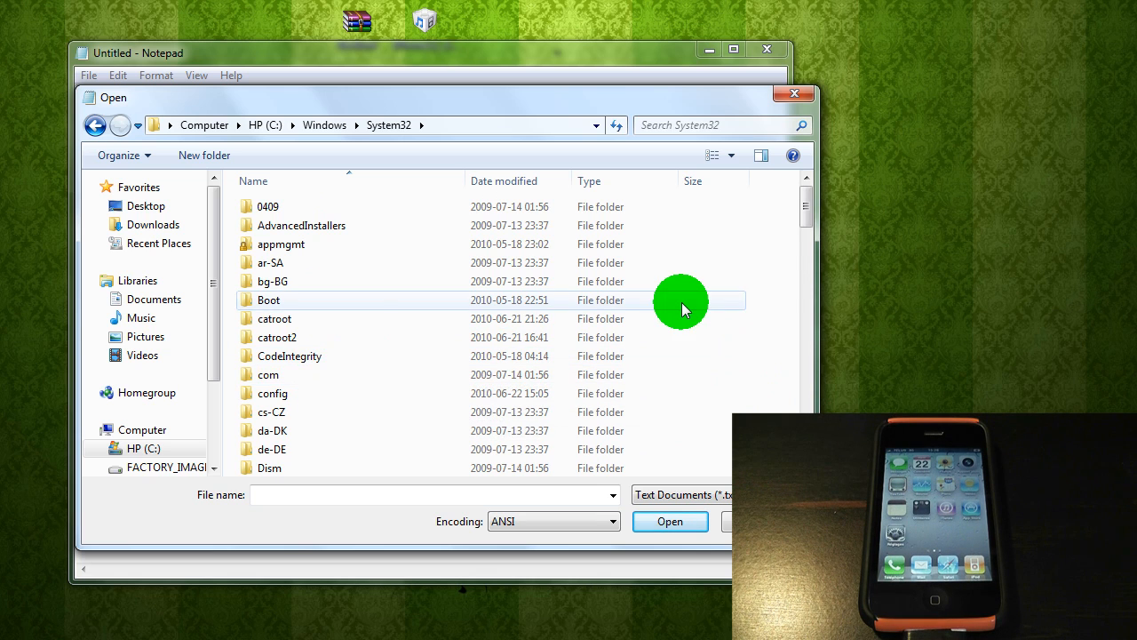
pyautogui.scroll(-3, 802, 246)
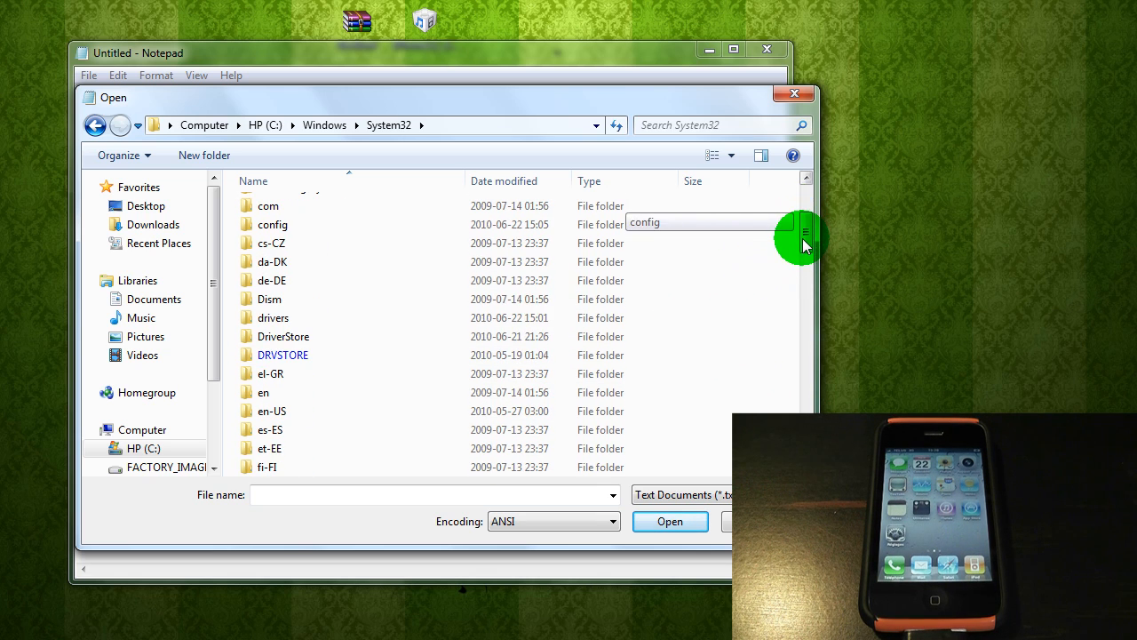
pyautogui.doubleClick(288, 318)
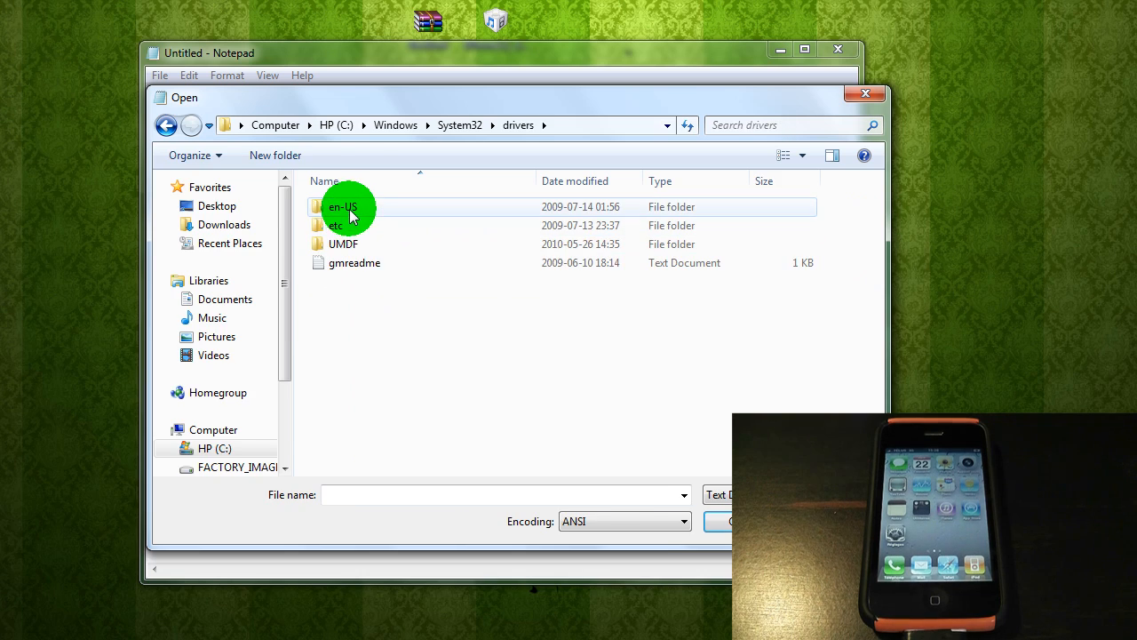
pyautogui.click(338, 228)
pyautogui.doubleClick(337, 228)
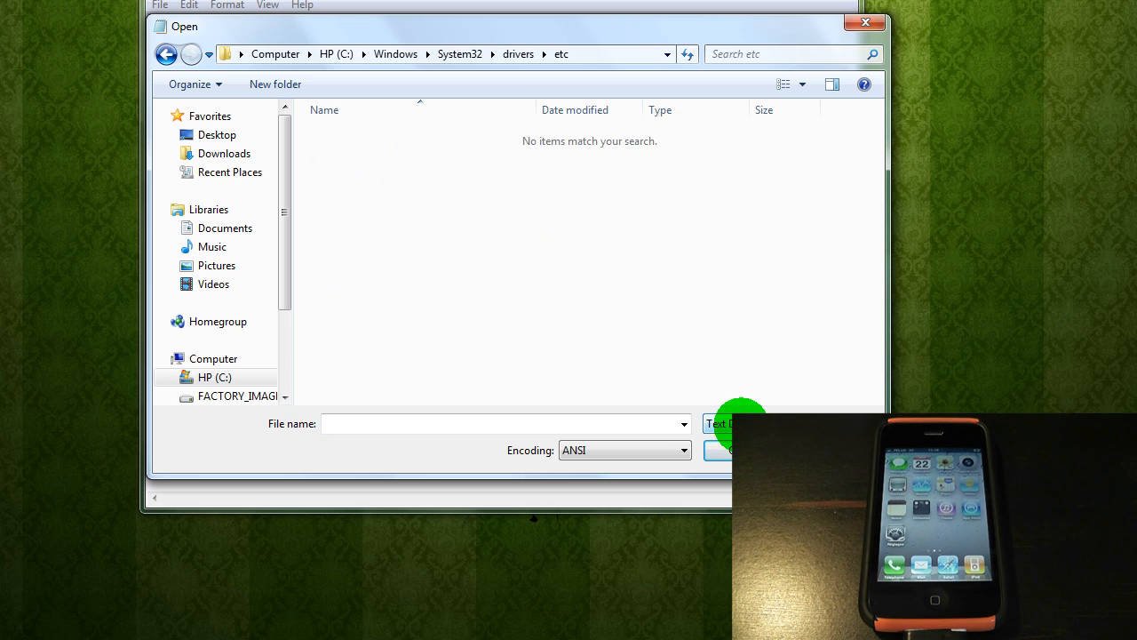
# Show all file types in the etc folder and open the hosts file.
pyautogui.click(738, 421)
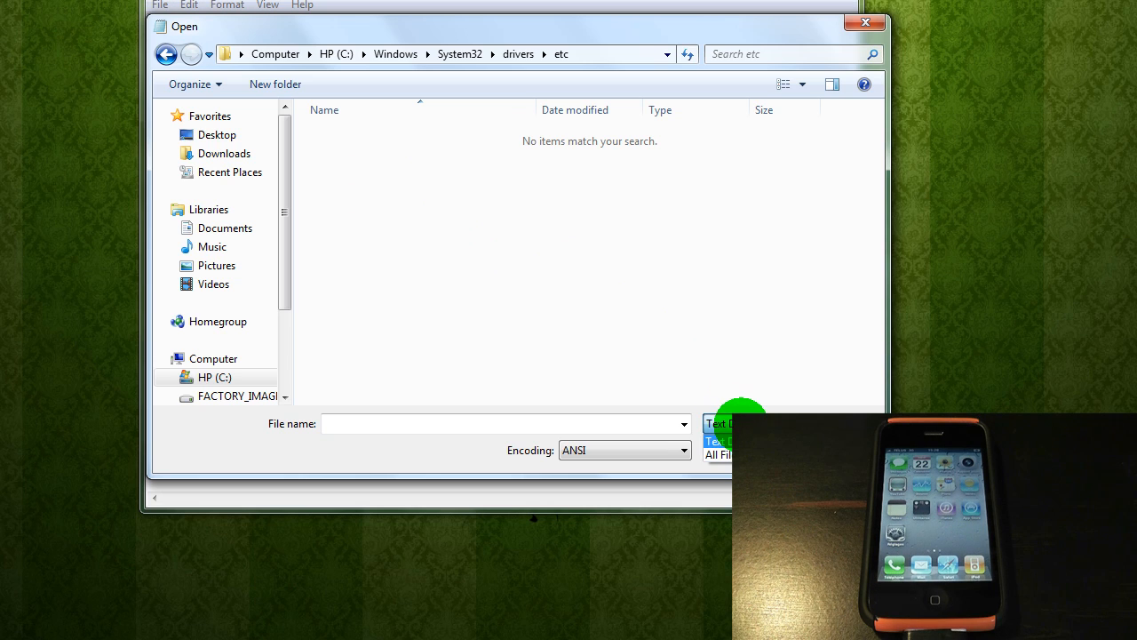
pyautogui.click(718, 454)
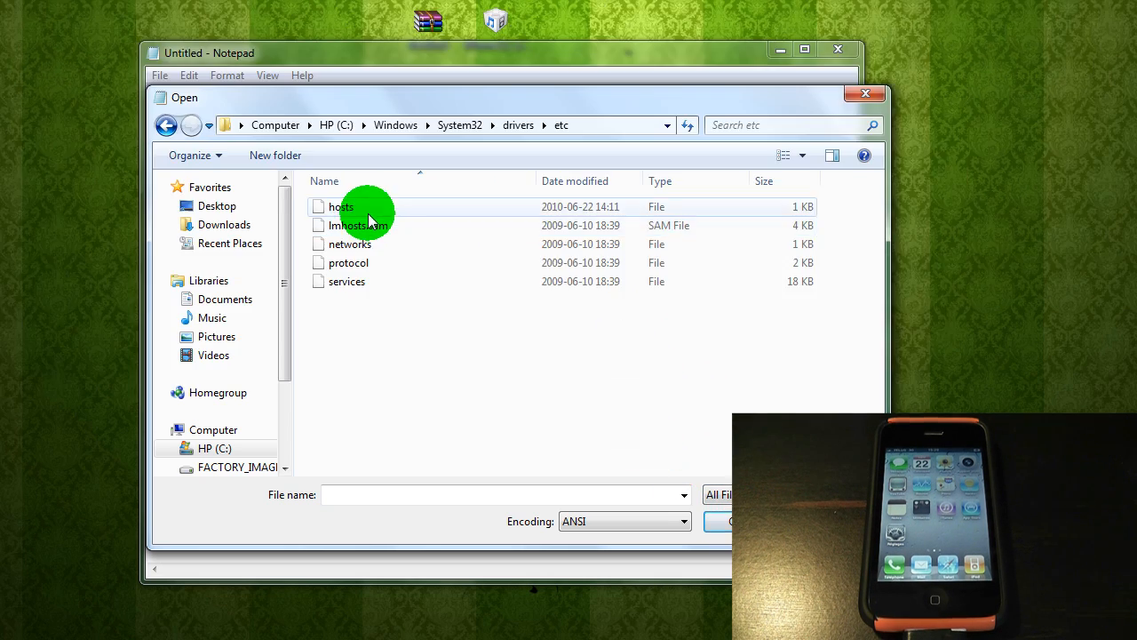
pyautogui.click(347, 206)
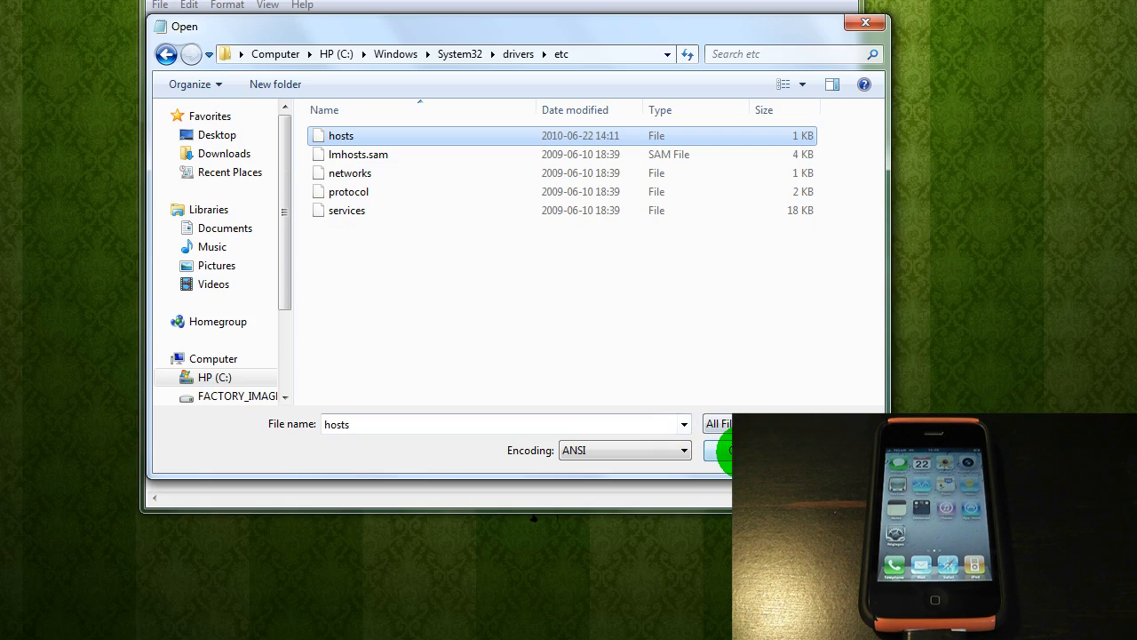
pyautogui.click(724, 521)
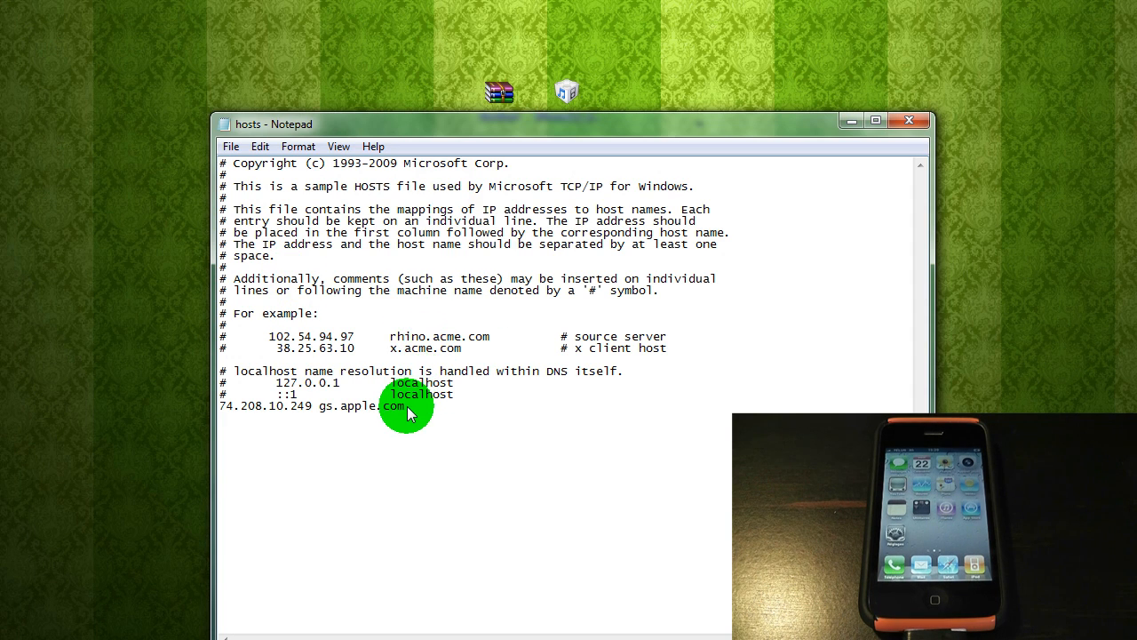
# Delete the "74.208.10.249 gs.apple.com" entry at the end of the hosts file.
pyautogui.moveTo(408, 414); pyautogui.dragTo(204, 411)
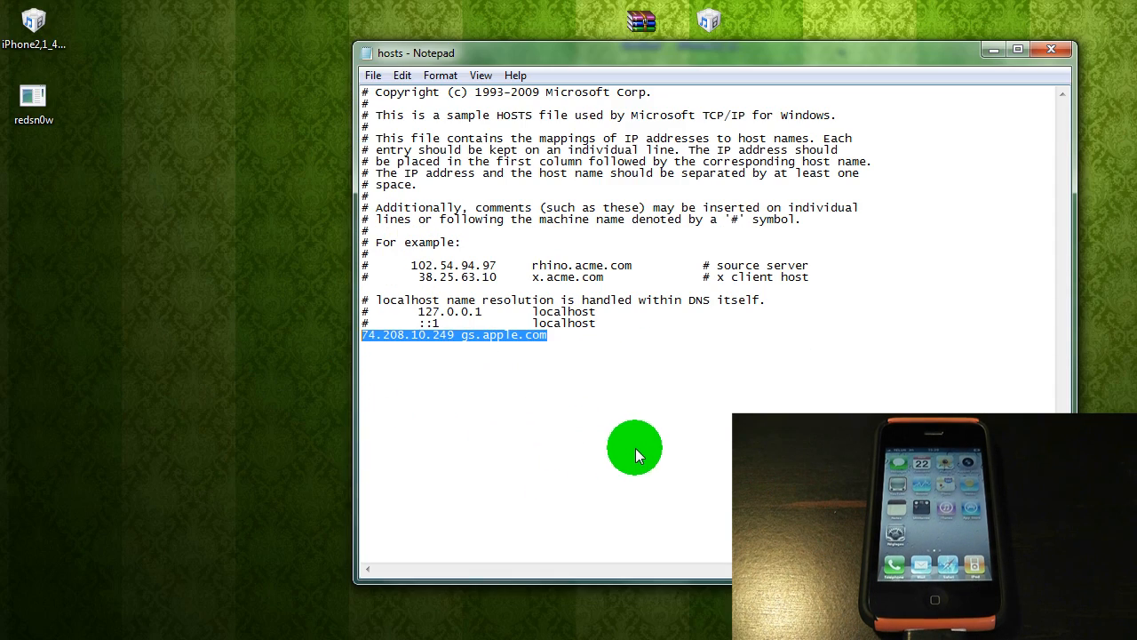
pyautogui.click(551, 344)
pyautogui.moveTo(385, 347); pyautogui.dragTo(379, 342)
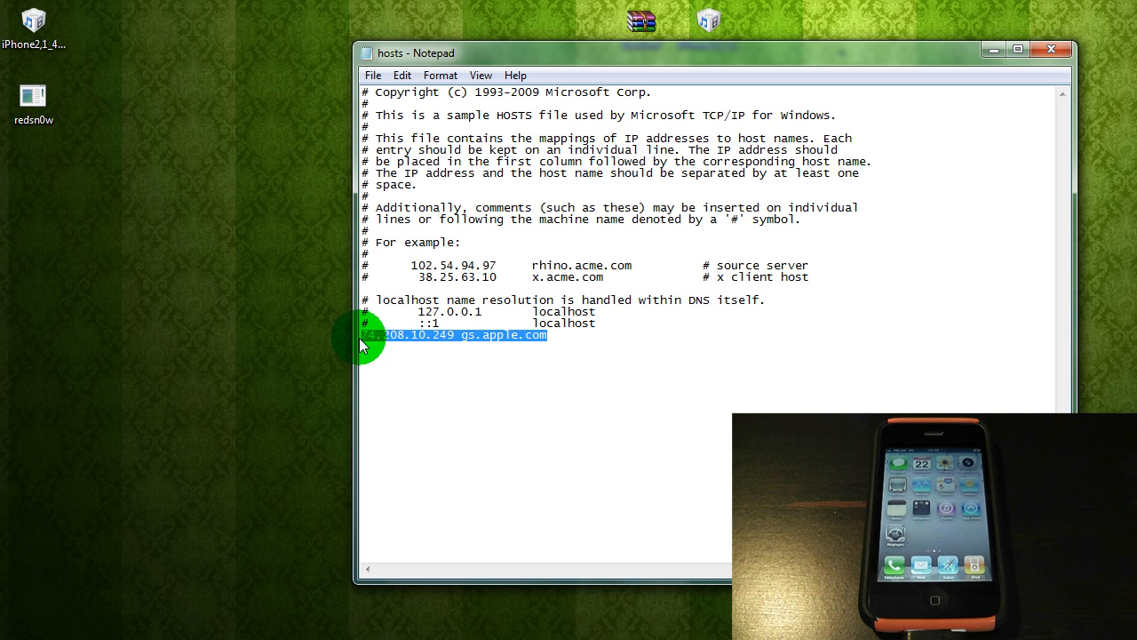
pyautogui.press('Delete')
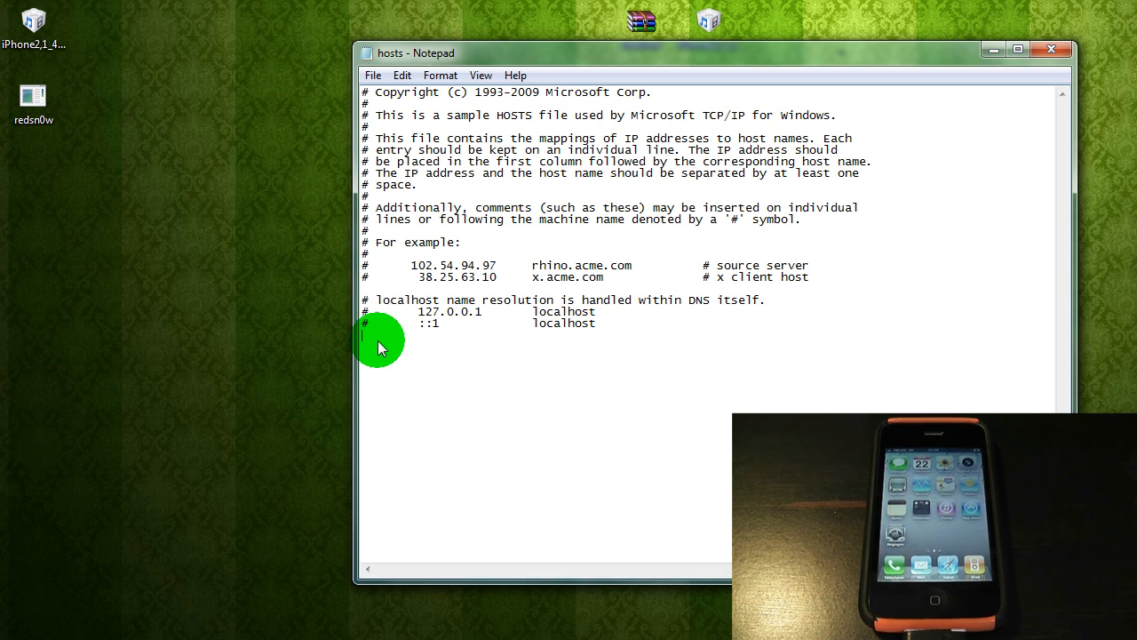
# Add the entry "74.208.10.249 gs.apple.com" as the last line of the hosts file.
pyautogui.write('74')
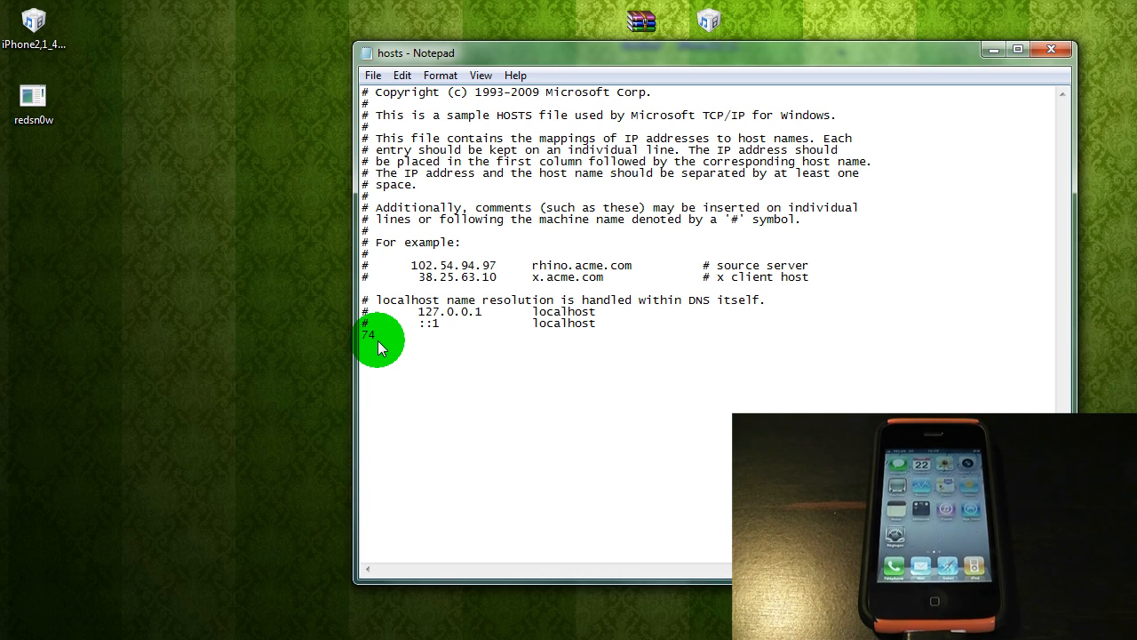
pyautogui.write('.208.')
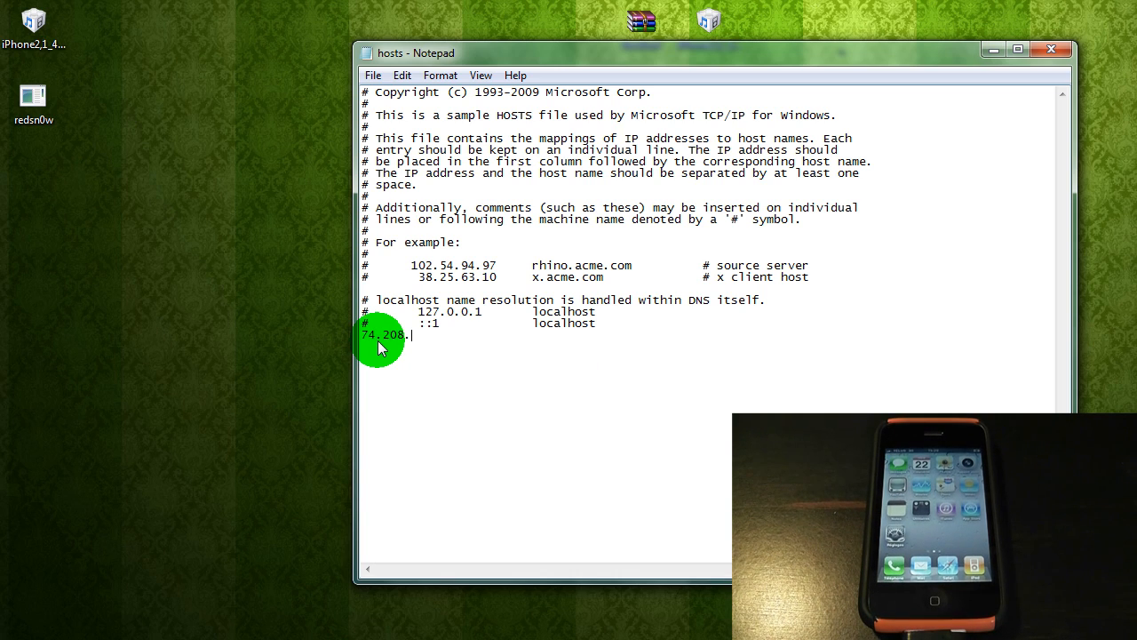
pyautogui.write('10.249')
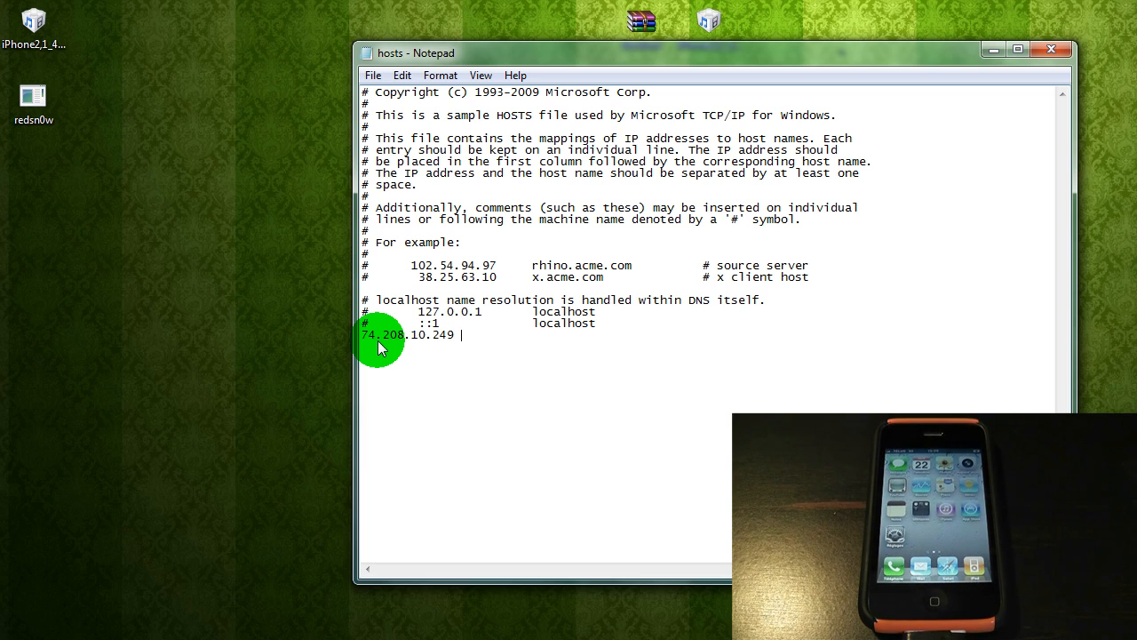
pyautogui.write(' gs.ap')
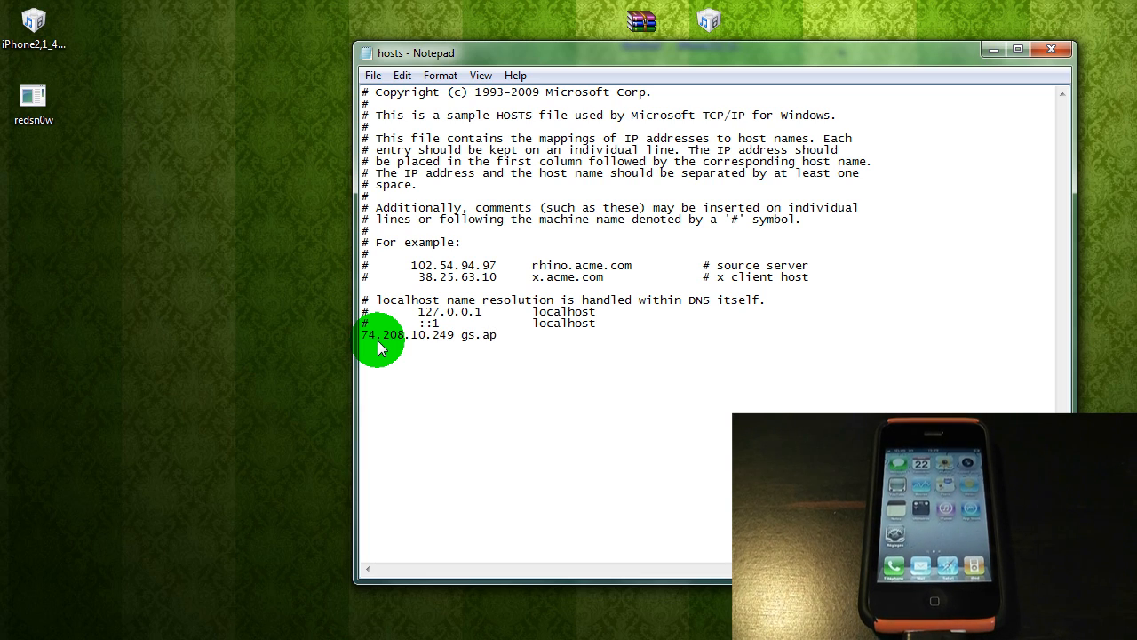
pyautogui.write('ple.com')
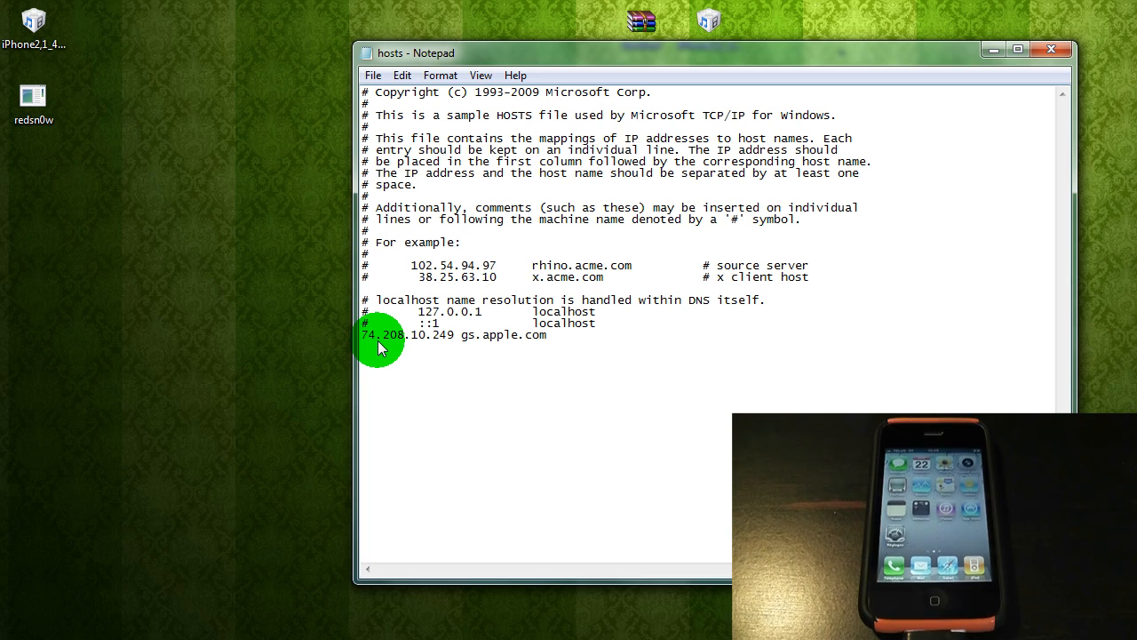
pyautogui.click(453, 340)
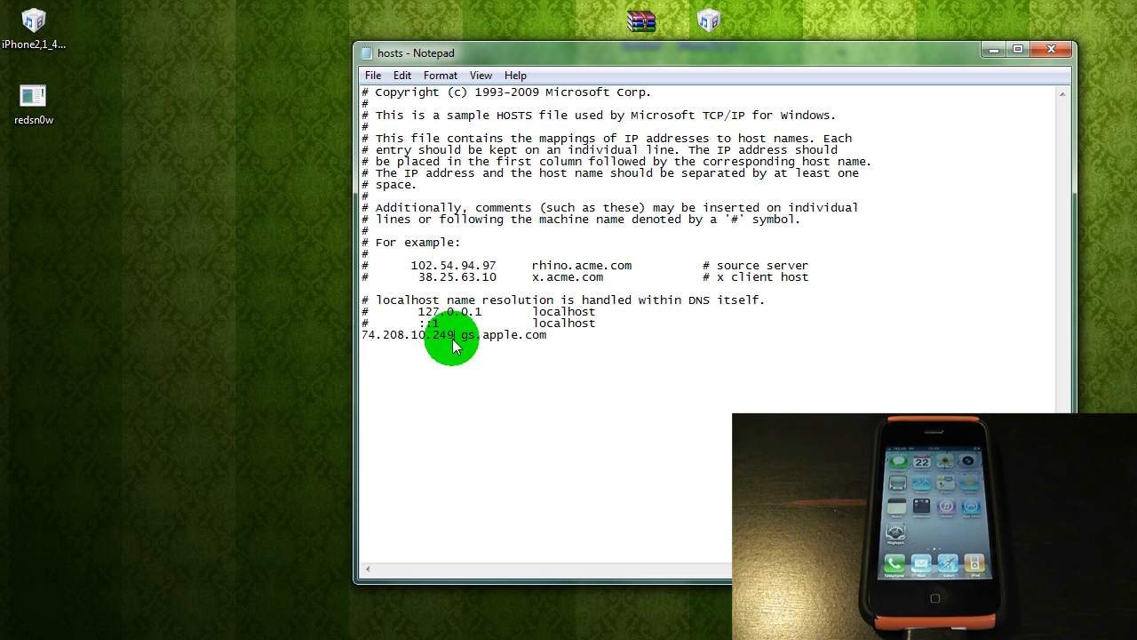
pyautogui.click(565, 347)
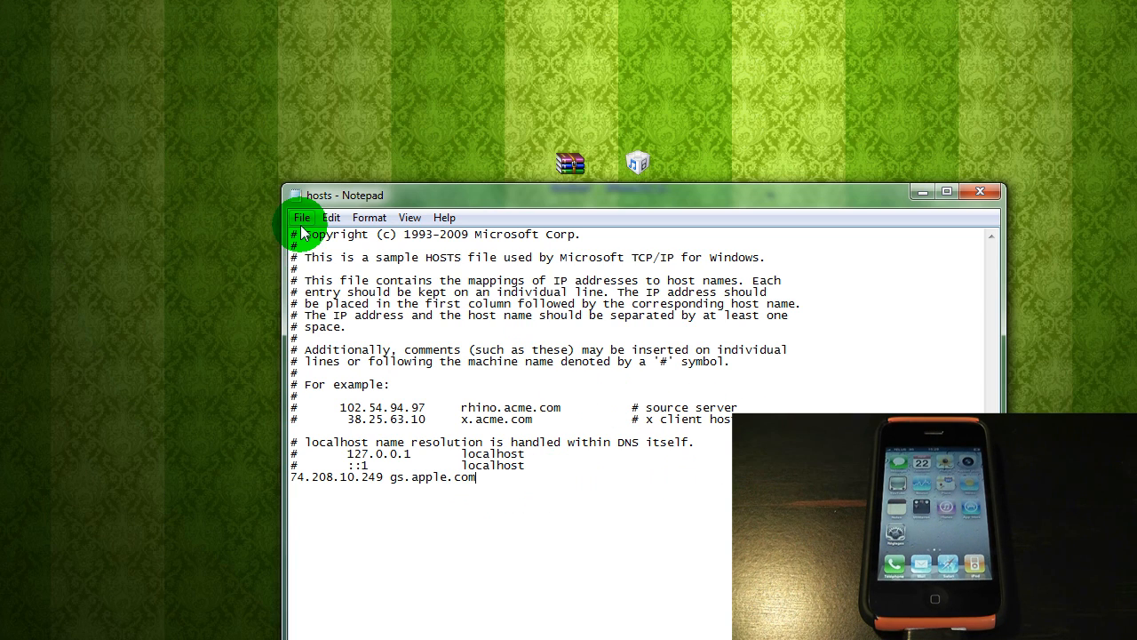
# Save the hosts file and close Notepad.
pyautogui.click(303, 222)
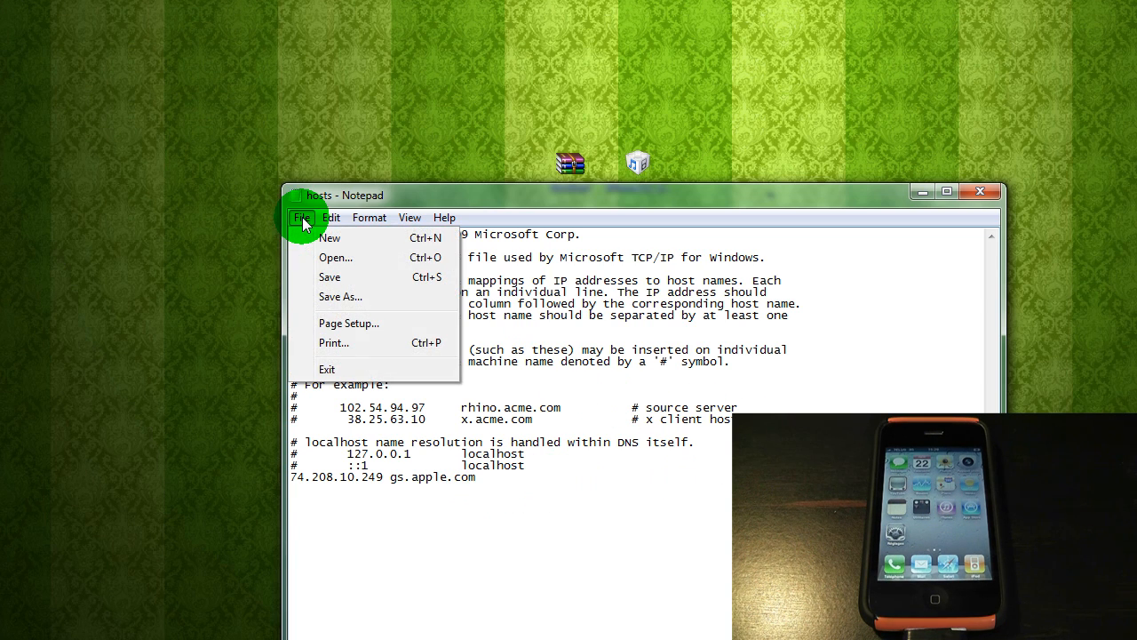
pyautogui.click(333, 277)
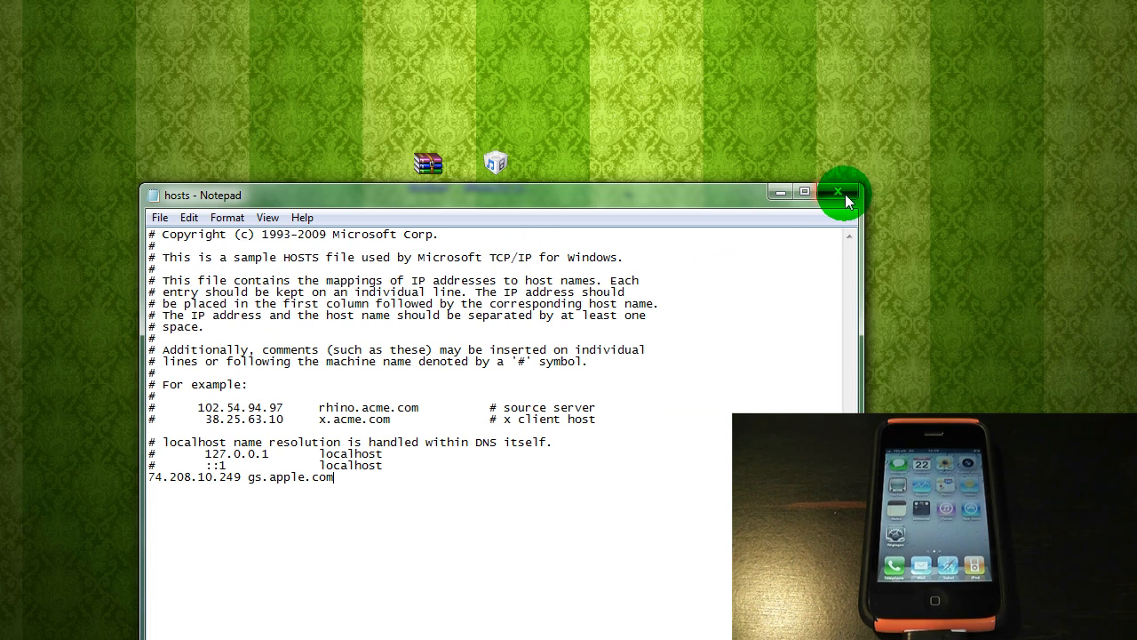
pyautogui.click(845, 192)
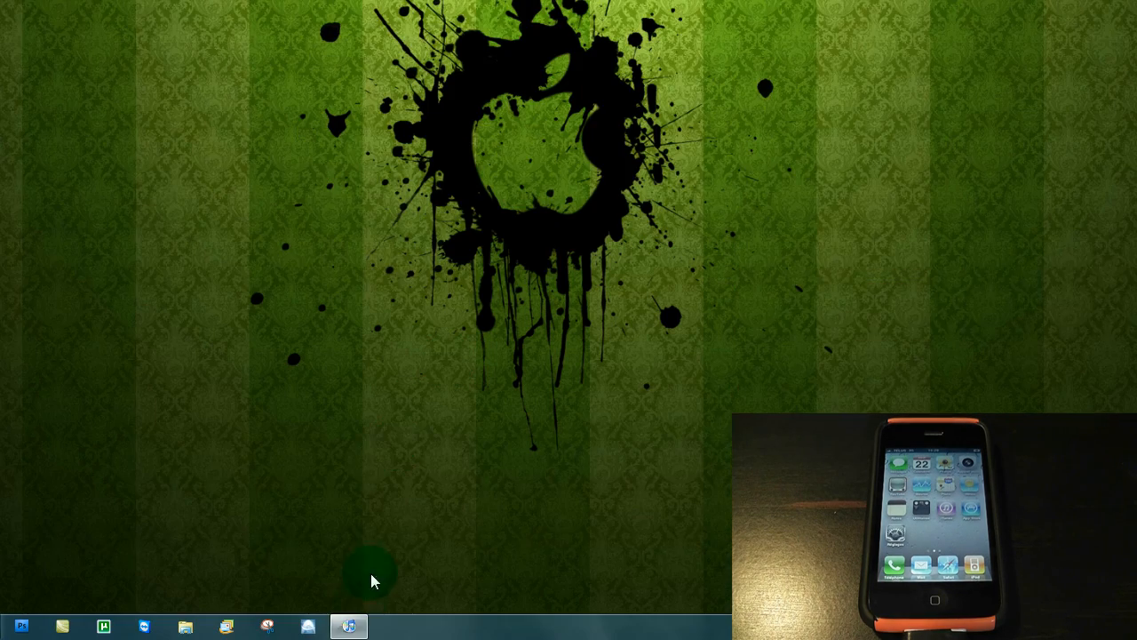
# Switch to iTunes and restore the connected iPhone with the iPhone2,1_3.1.3_7E18_Restore firmware file from the desktop.
pyautogui.click(351, 628)
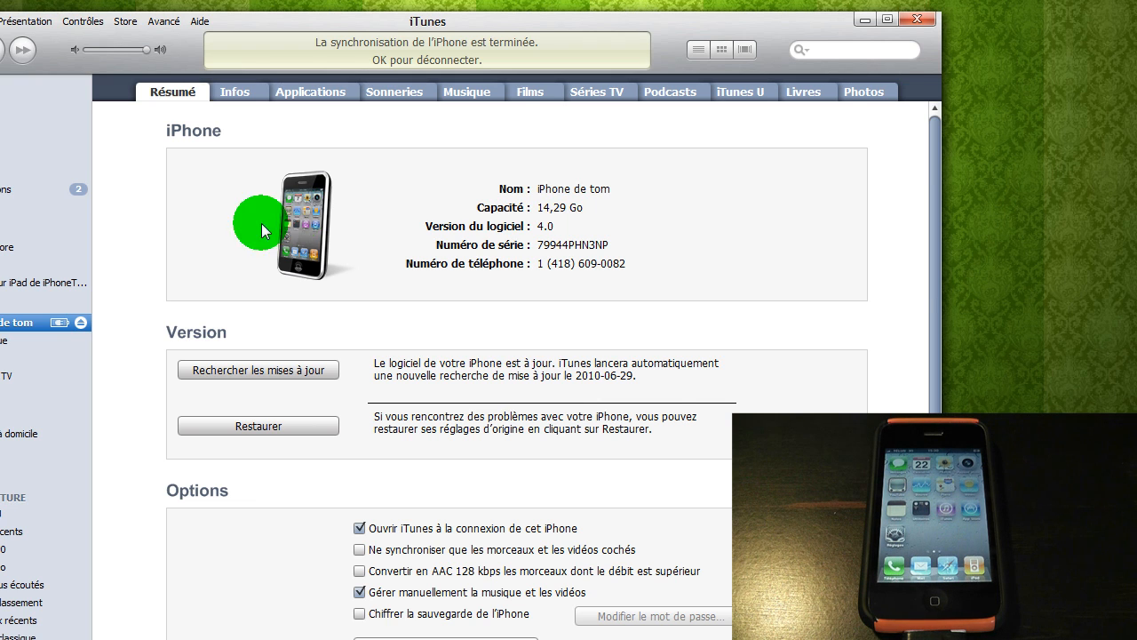
pyautogui.keyDown('shift'); pyautogui.click(349, 427); pyautogui.keyUp('shift')
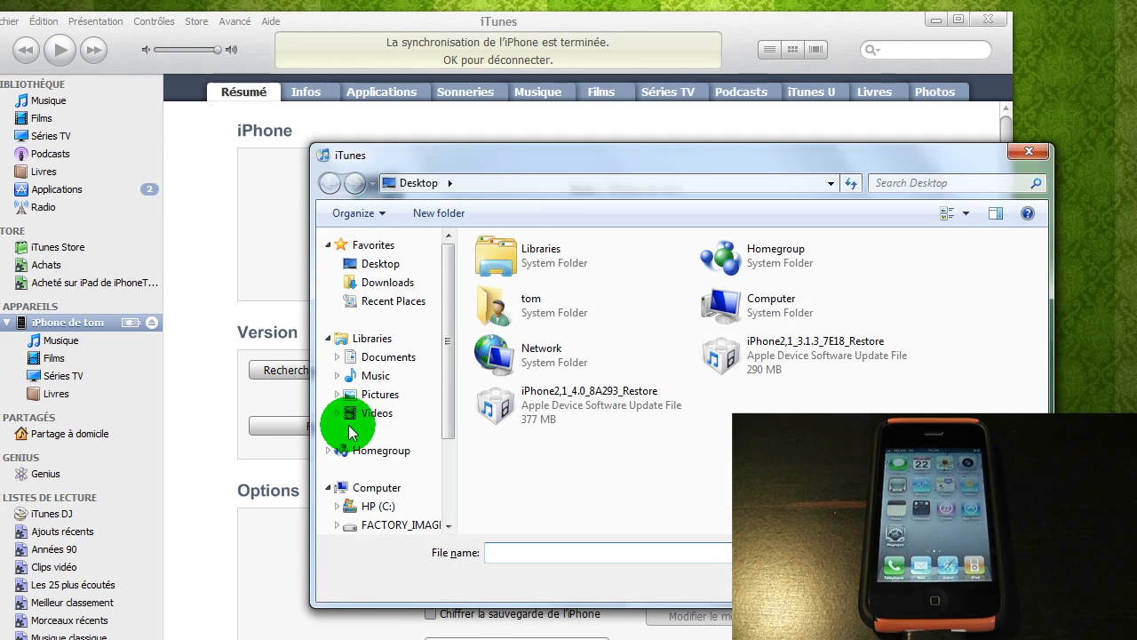
pyautogui.click(760, 363)
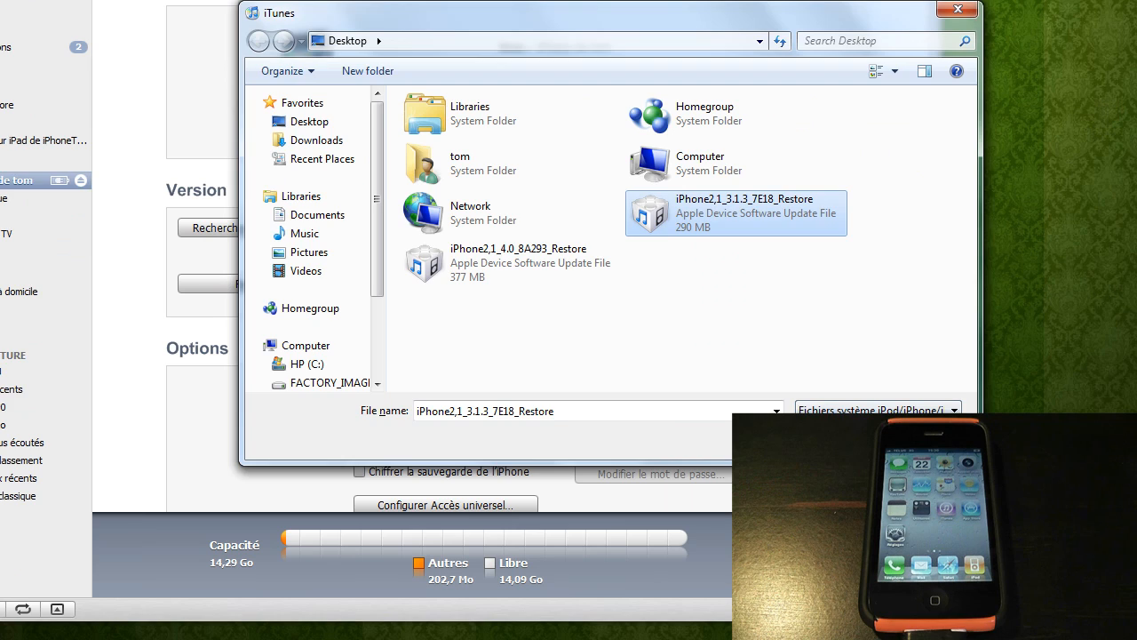
pyautogui.click(900, 578)
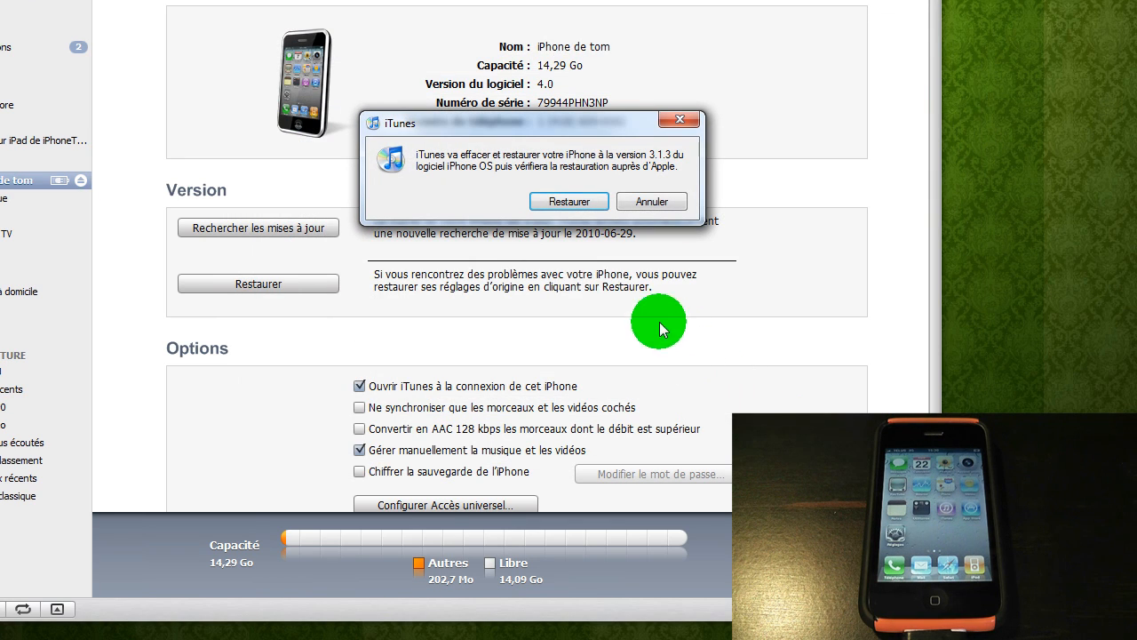
pyautogui.click(579, 202)
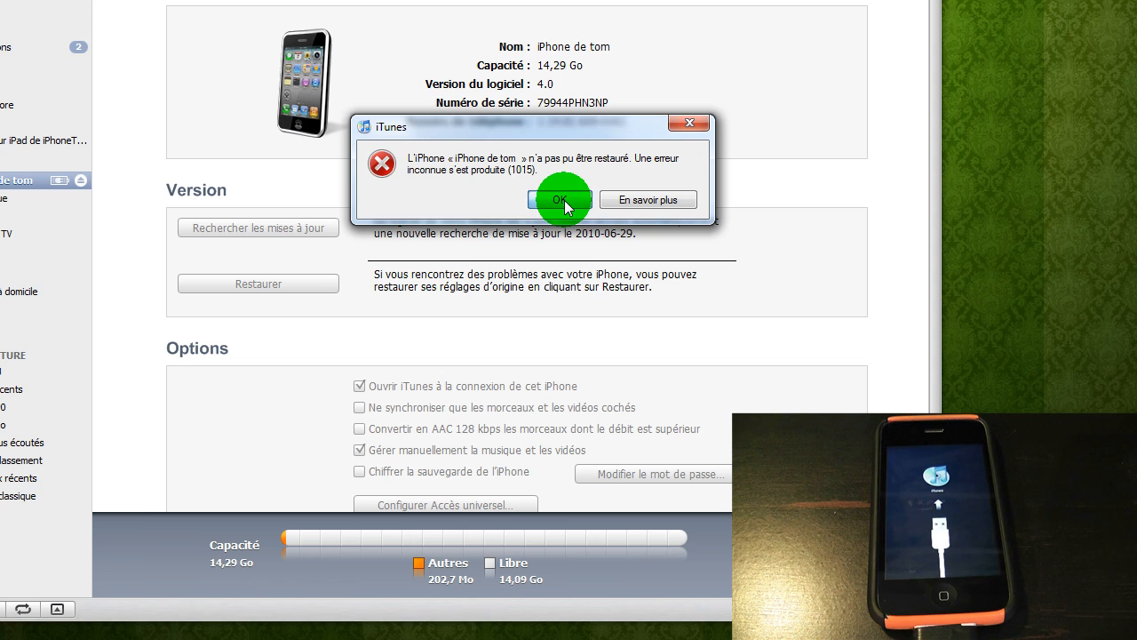
# Dismiss the restore error, refuse sending diagnostic data to Apple, acknowledge the recovery mode notice and close iTunes.
pyautogui.click(562, 200)
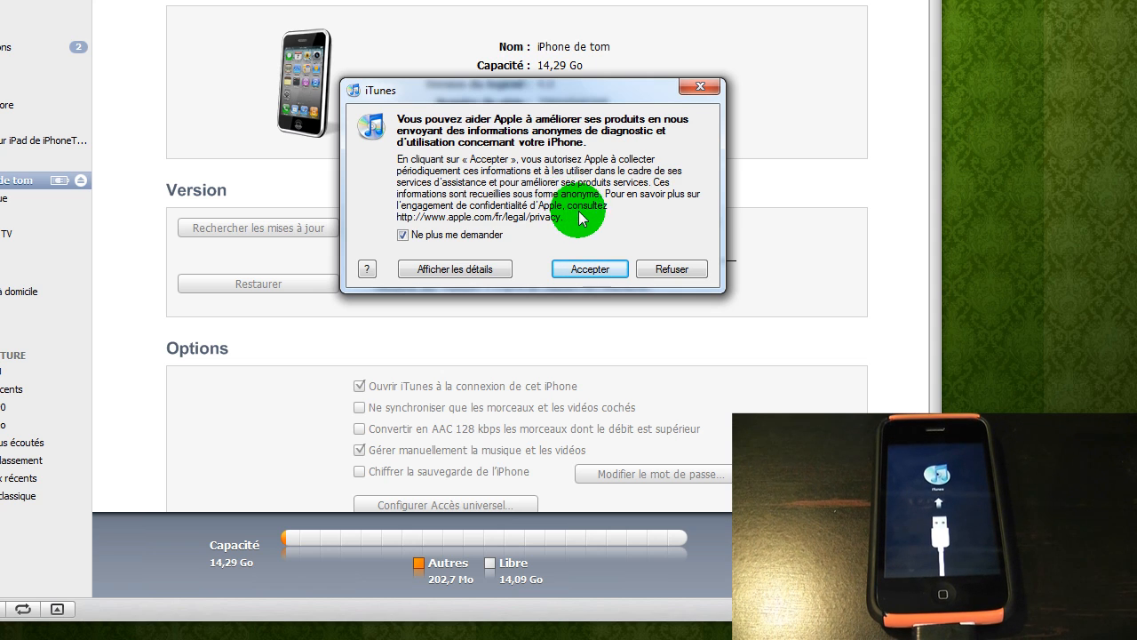
pyautogui.click(662, 272)
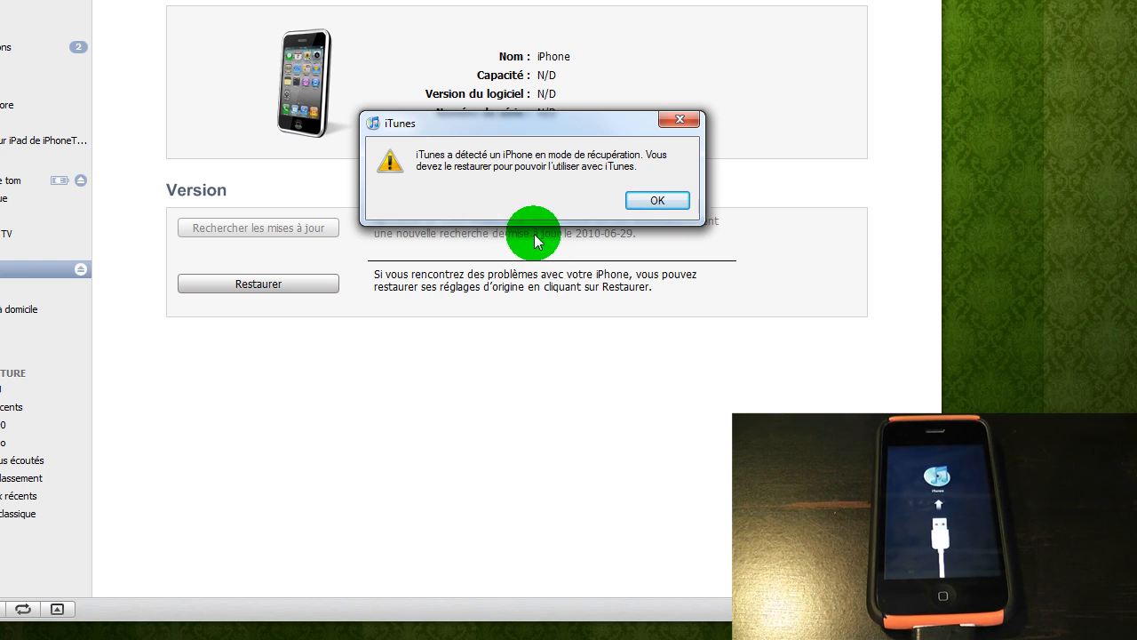
pyautogui.click(649, 202)
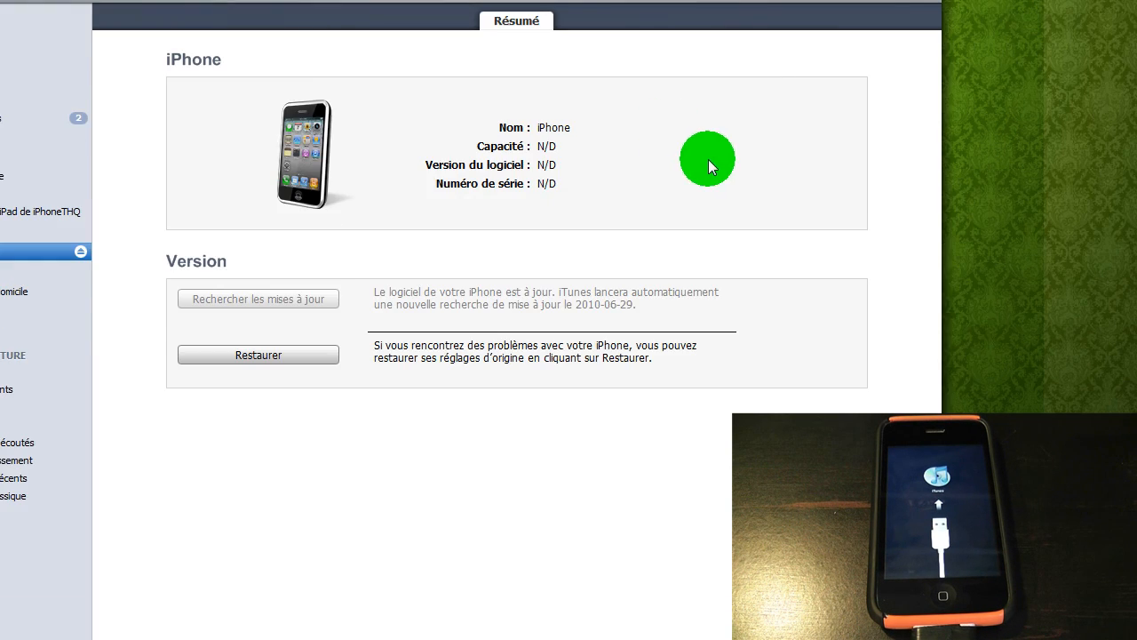
pyautogui.click(842, 32)
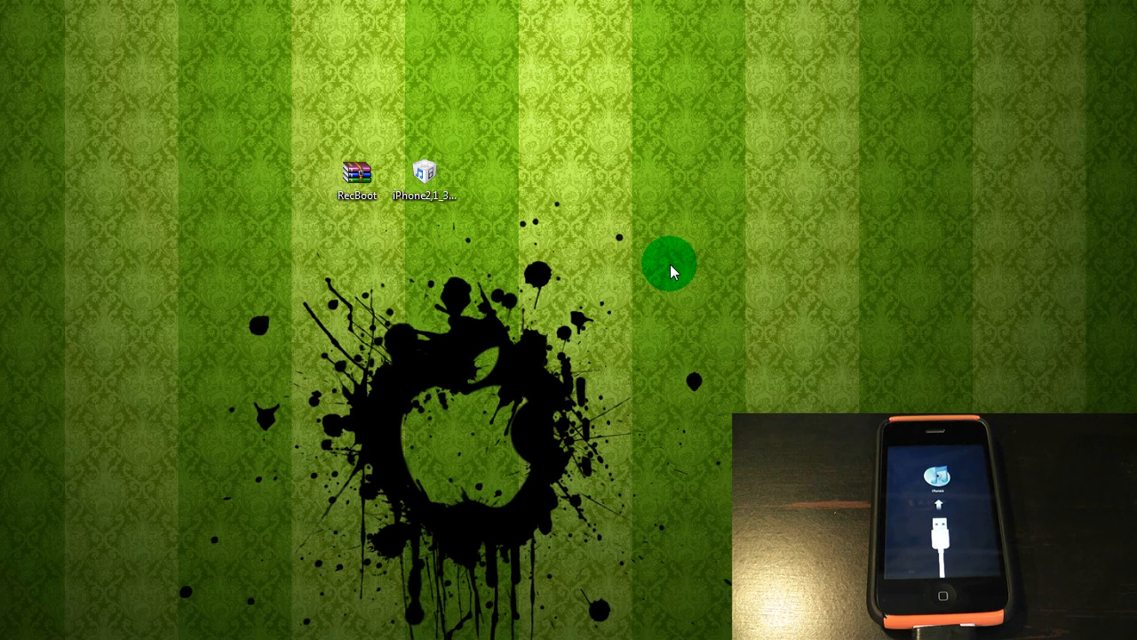
# Extract the RecBoot archive onto the desktop and place the extracted folder directly below the archive.
pyautogui.rightClick(351, 194)
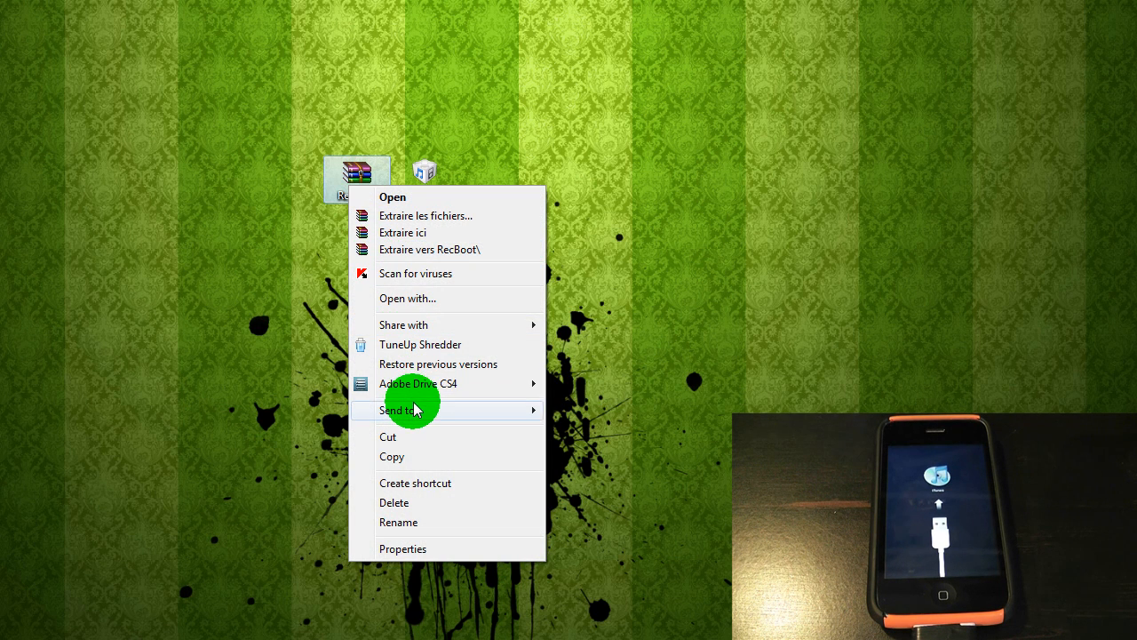
pyautogui.click(421, 235)
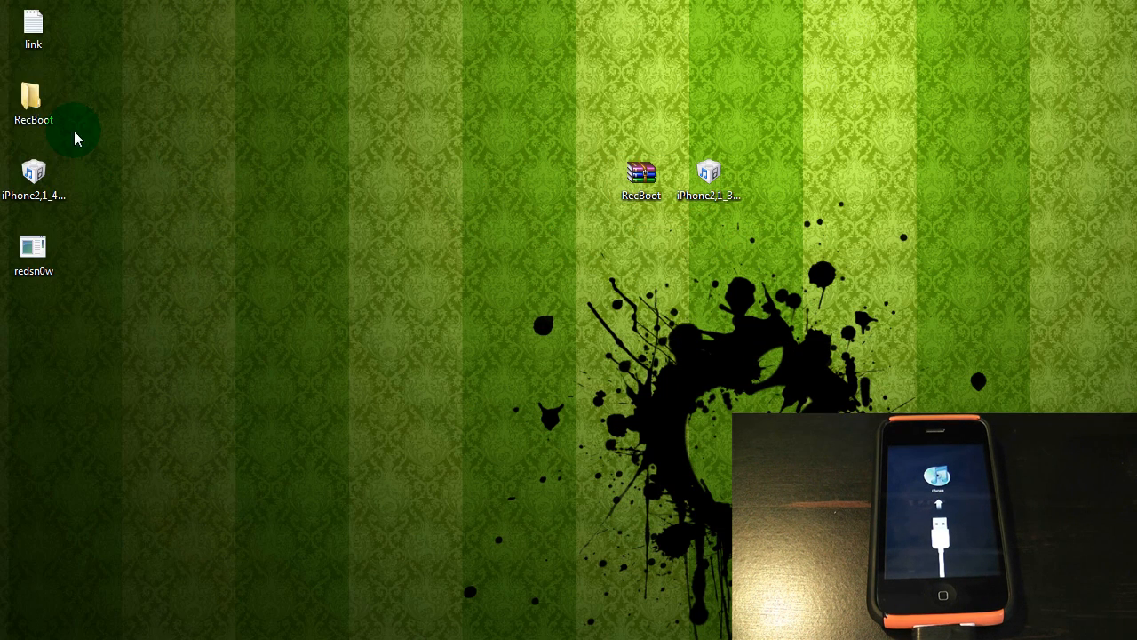
pyautogui.moveTo(74, 130); pyautogui.dragTo(636, 240)
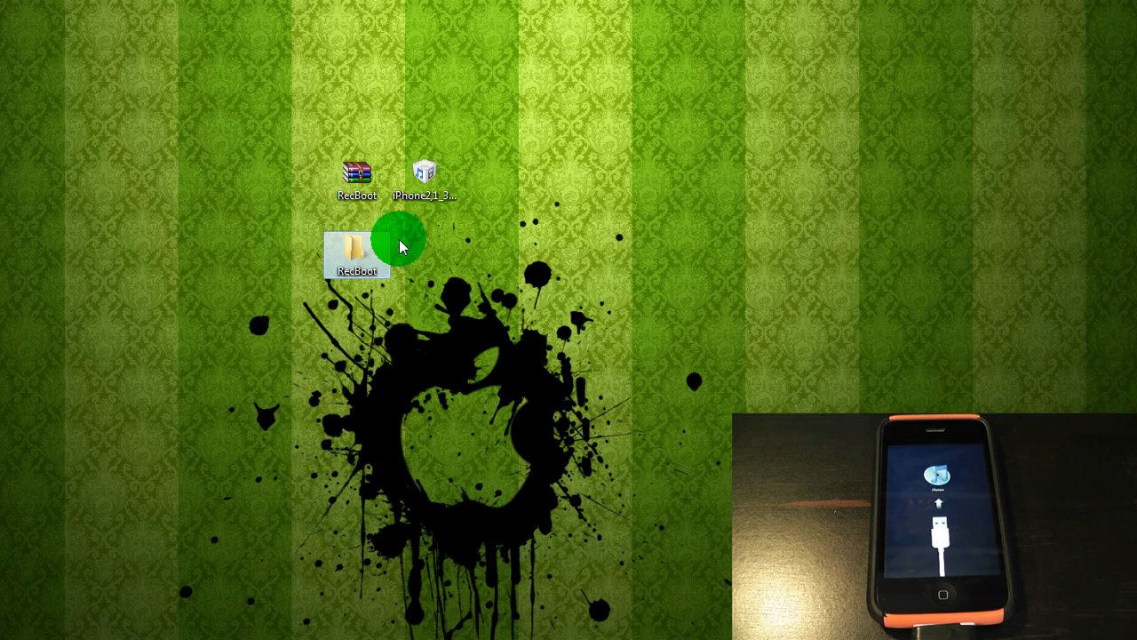
pyautogui.click(489, 191)
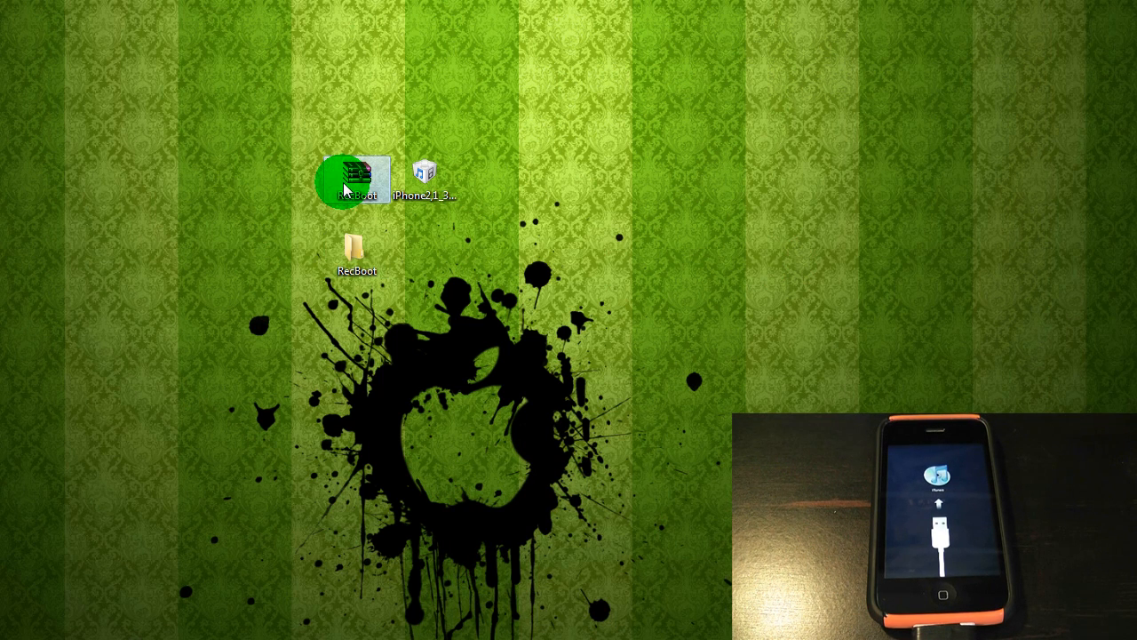
# Delete the RecBoot archive from the desktop and move the RecBoot folder into its place.
pyautogui.rightClick(344, 183)
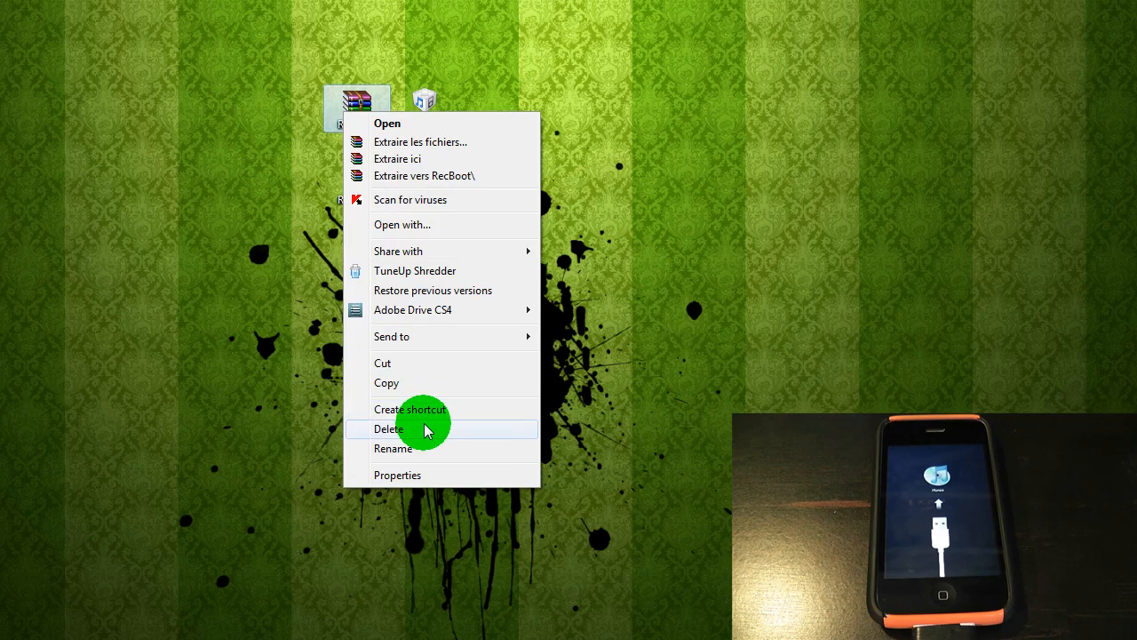
pyautogui.click(424, 430)
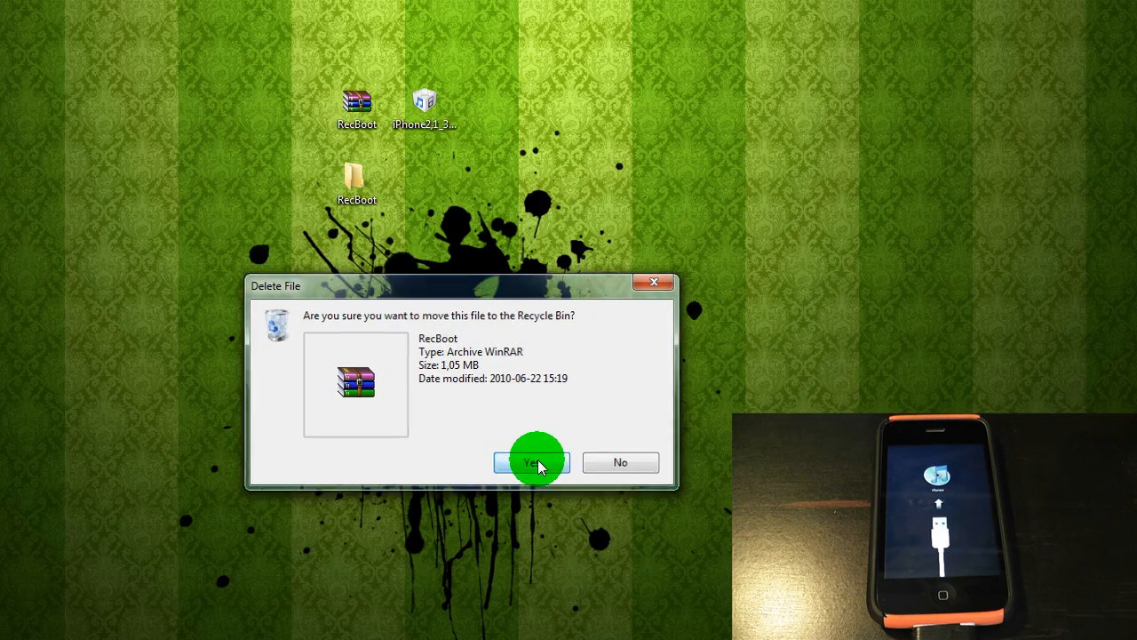
pyautogui.click(536, 462)
pyautogui.moveTo(357, 182); pyautogui.dragTo(356, 112)
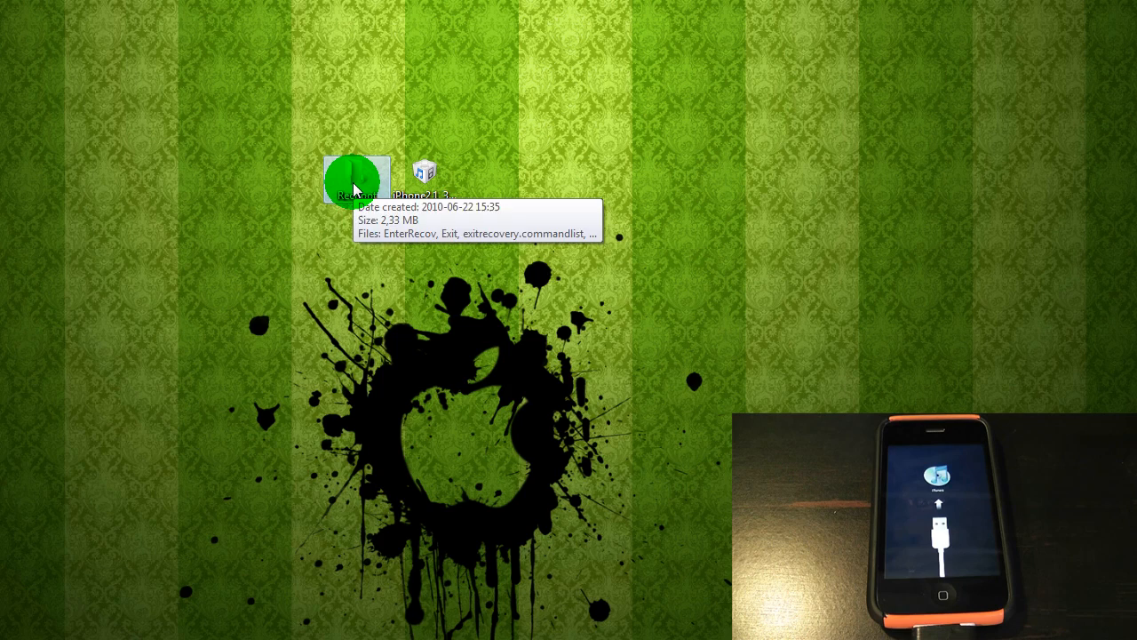
# In the RecBoot folder, set libusb-win32-filter-bin-0.1.12.2 to run in compatibility mode for Windows XP (Service Pack 3).
pyautogui.doubleClick(354, 189)
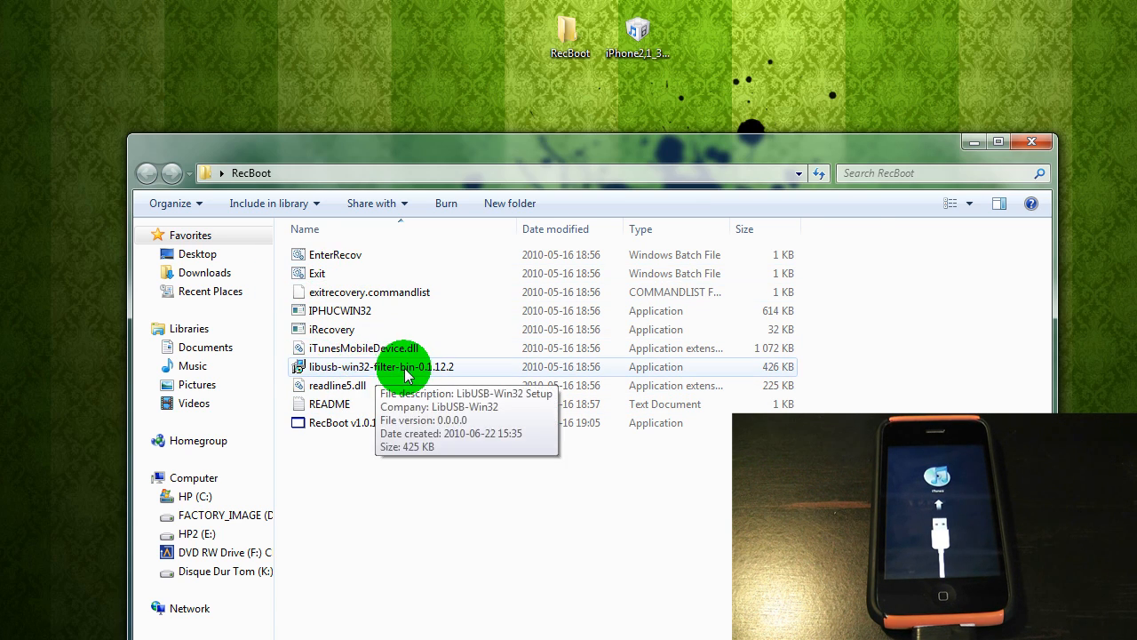
pyautogui.rightClick(356, 373)
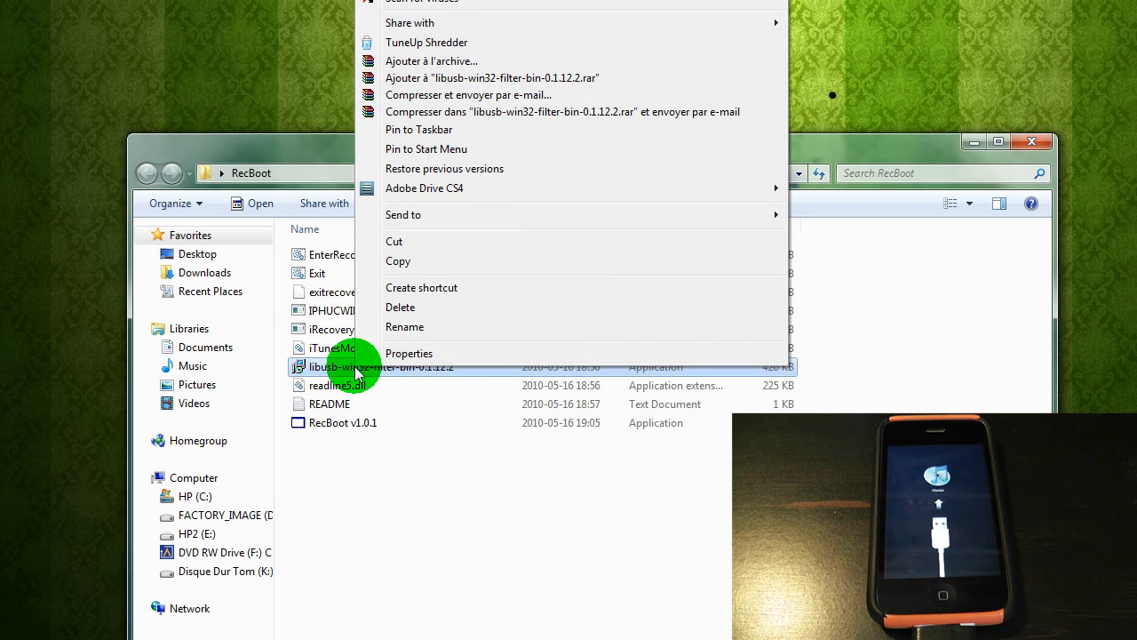
pyautogui.click(428, 355)
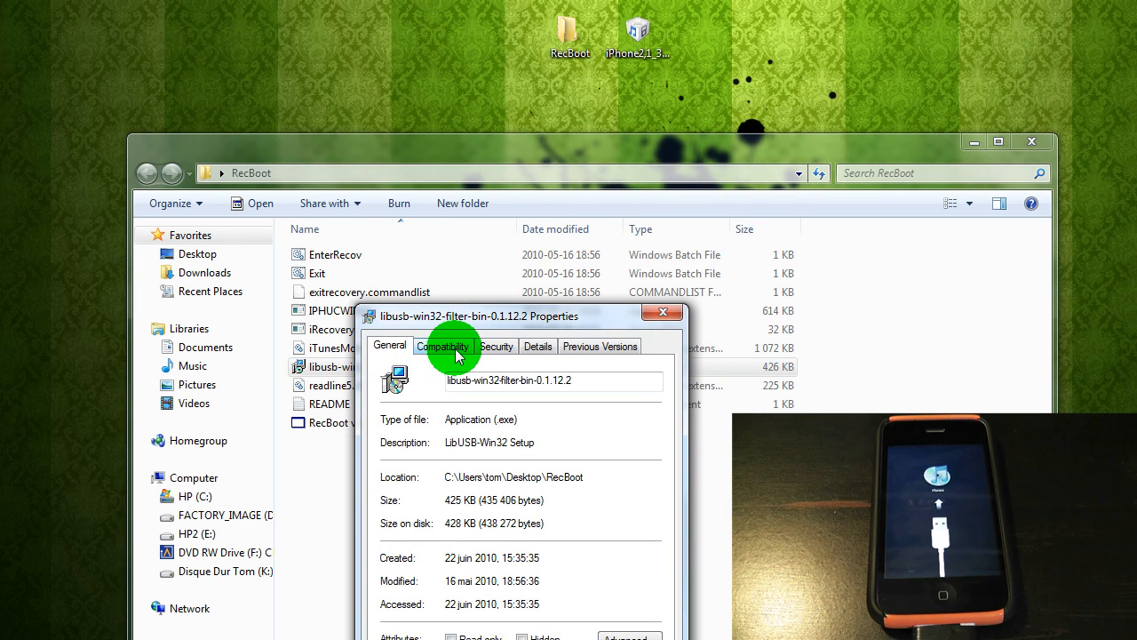
pyautogui.click(444, 347)
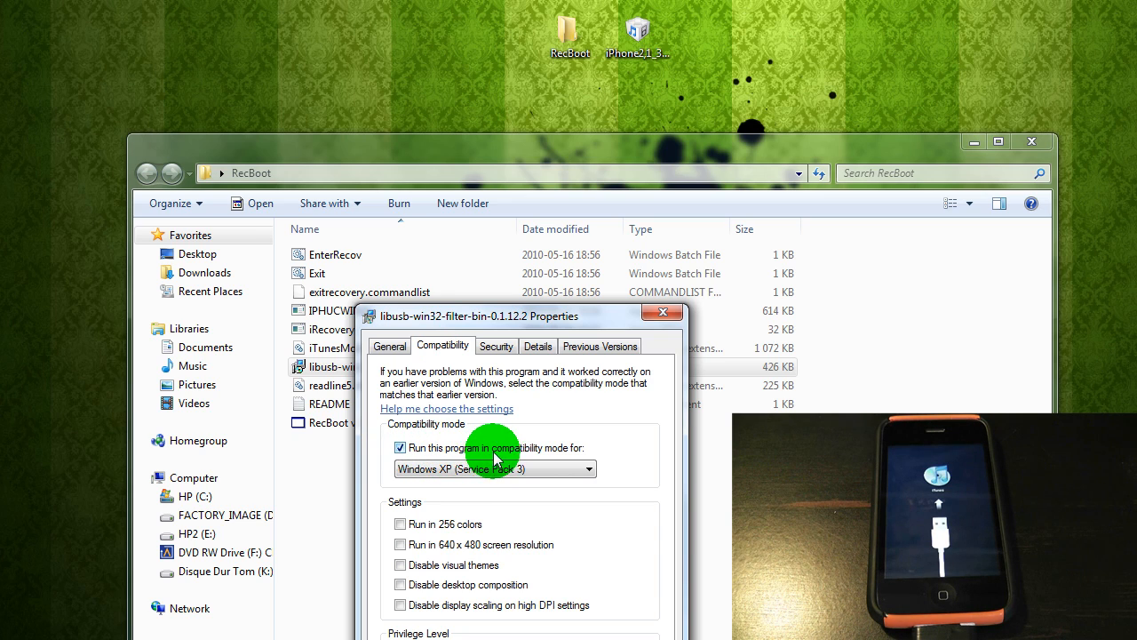
pyautogui.click(401, 449)
pyautogui.click(401, 449)
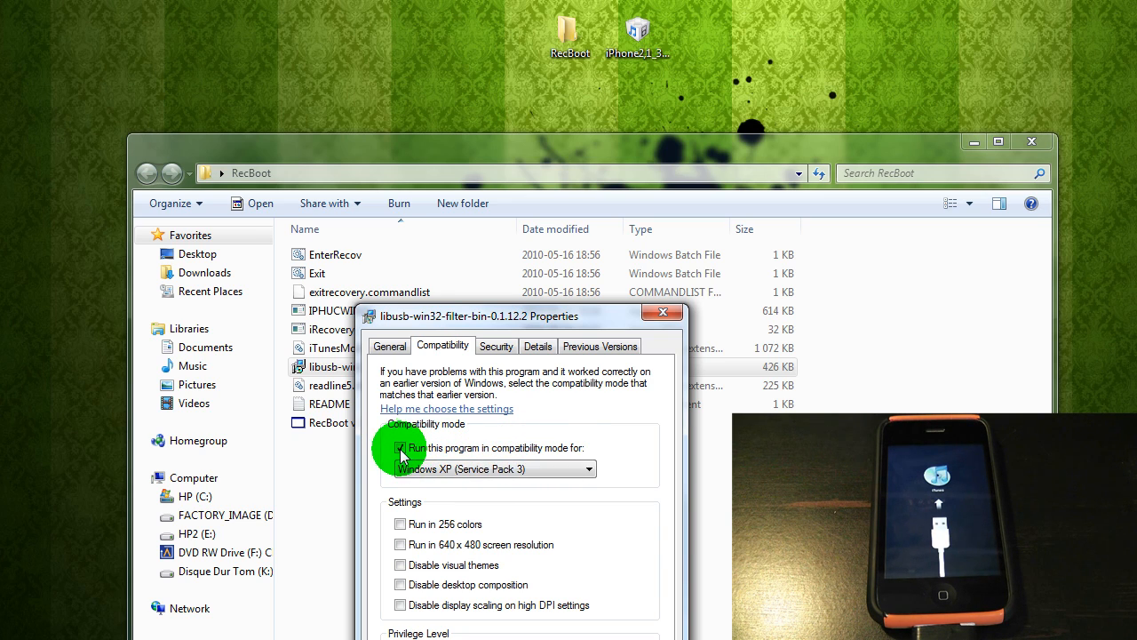
pyautogui.click(456, 471)
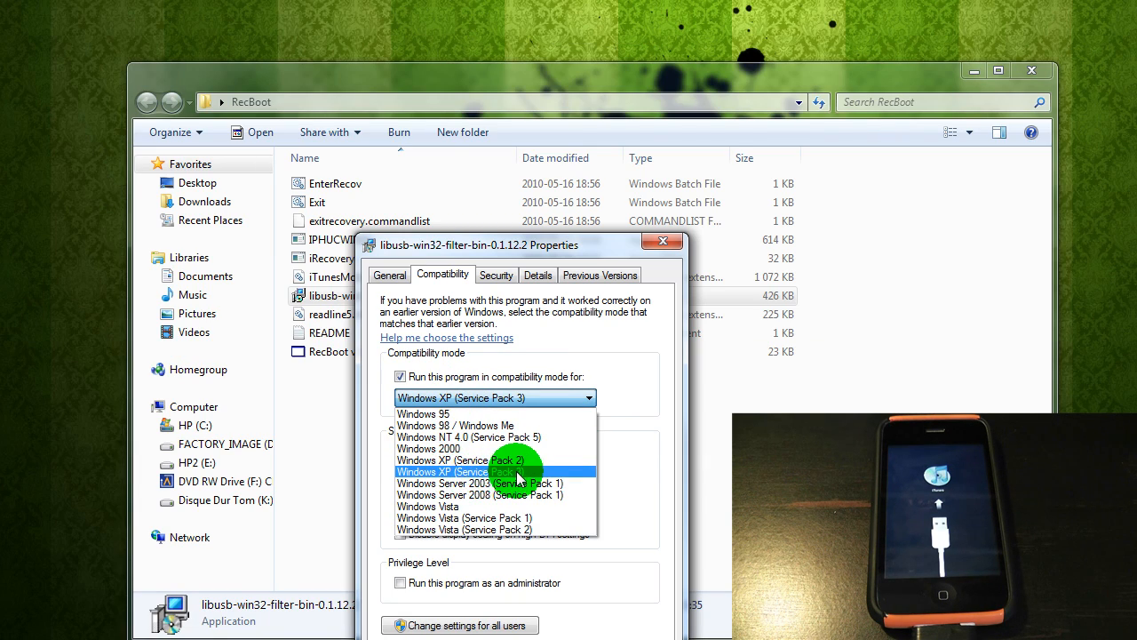
pyautogui.click(458, 472)
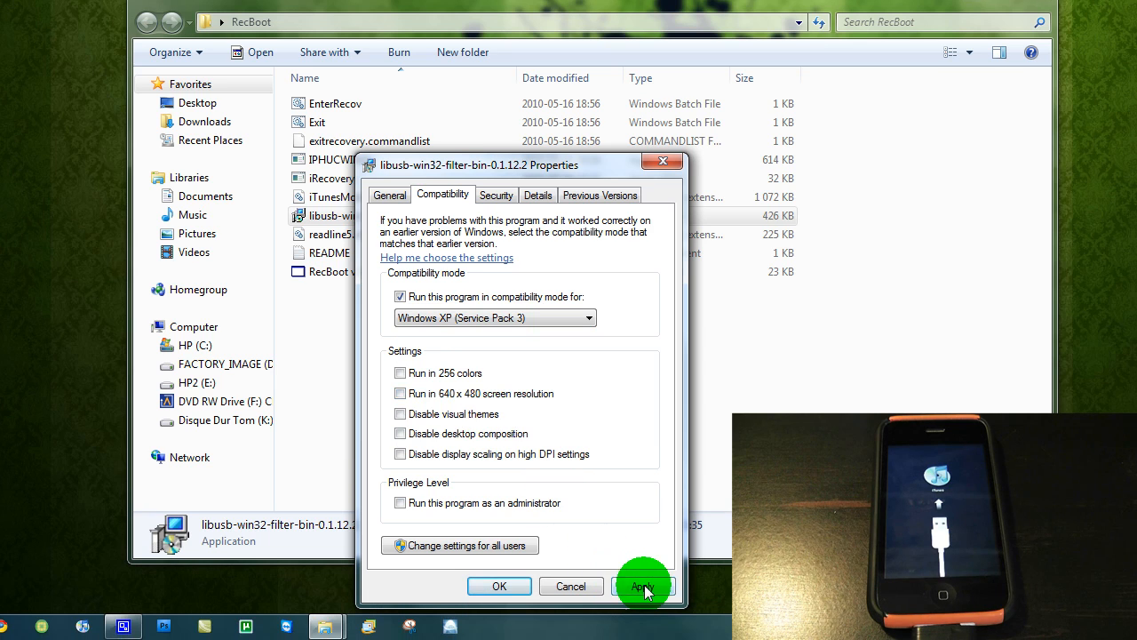
pyautogui.click(641, 586)
pyautogui.click(499, 586)
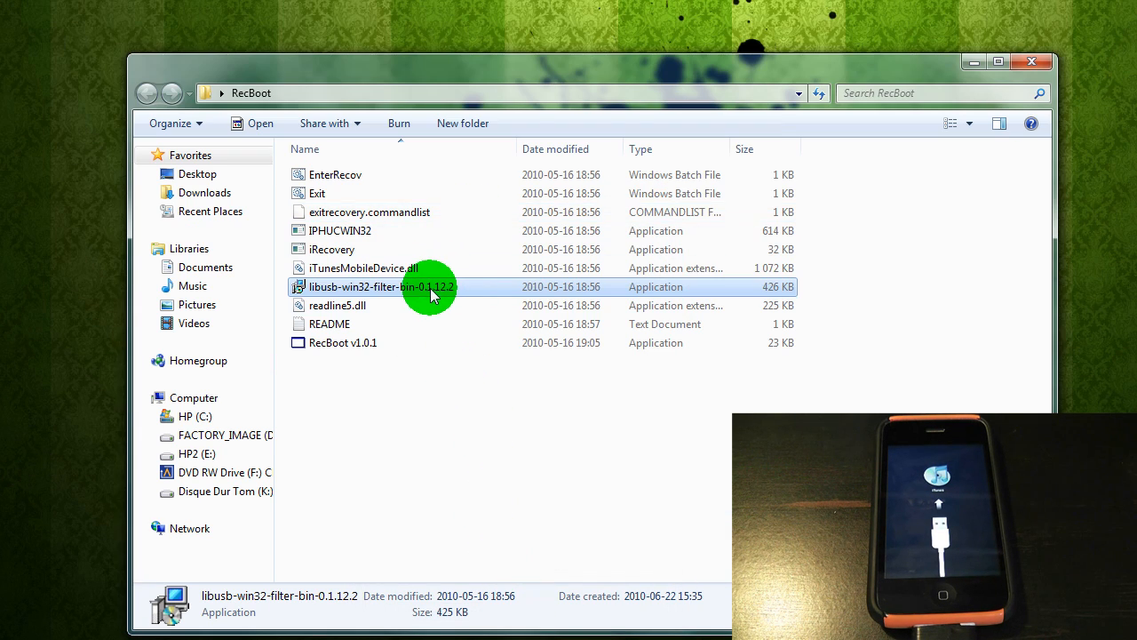
# Install LibUSB-Win32 from the RecBoot folder, accepting the license agreement and keeping the default destination and Start Menu folder.
pyautogui.doubleClick(429, 295)
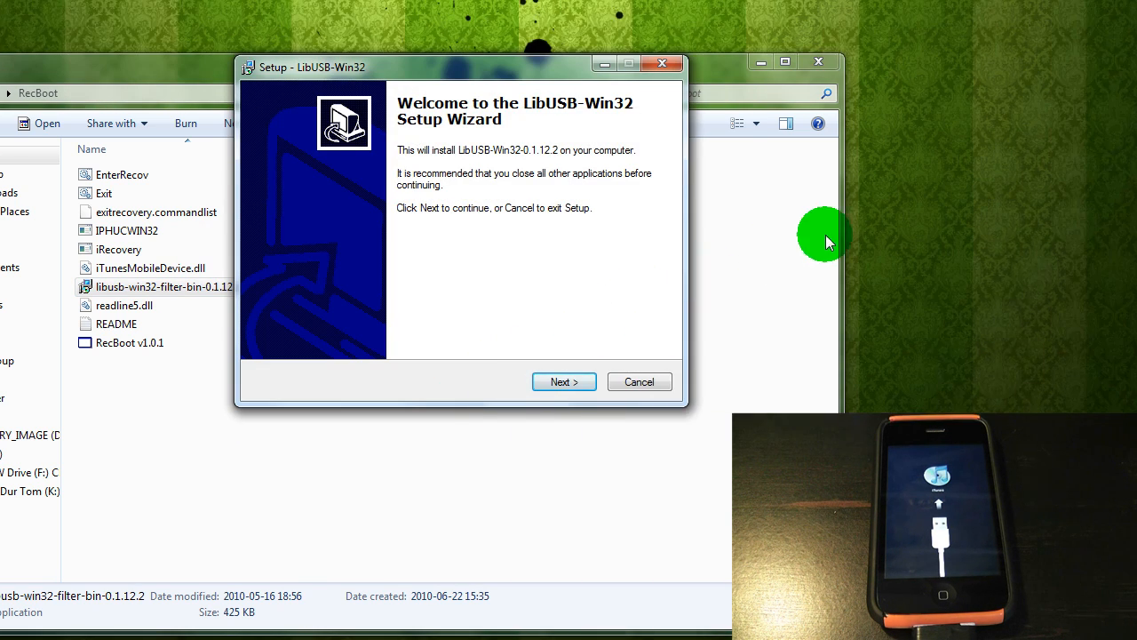
pyautogui.click(782, 383)
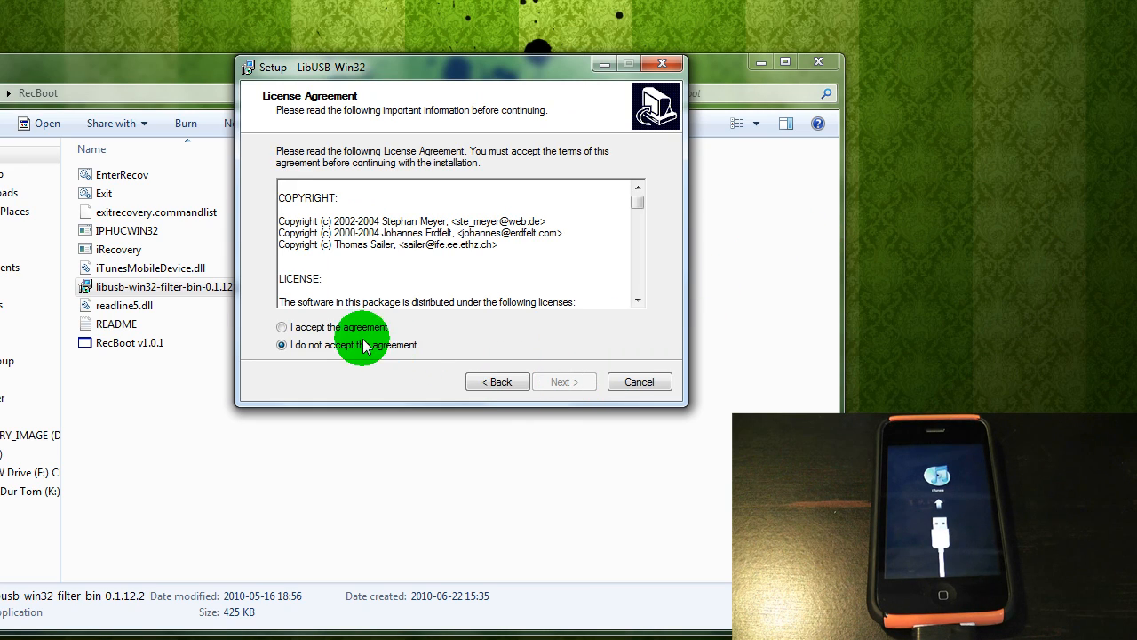
pyautogui.click(328, 332)
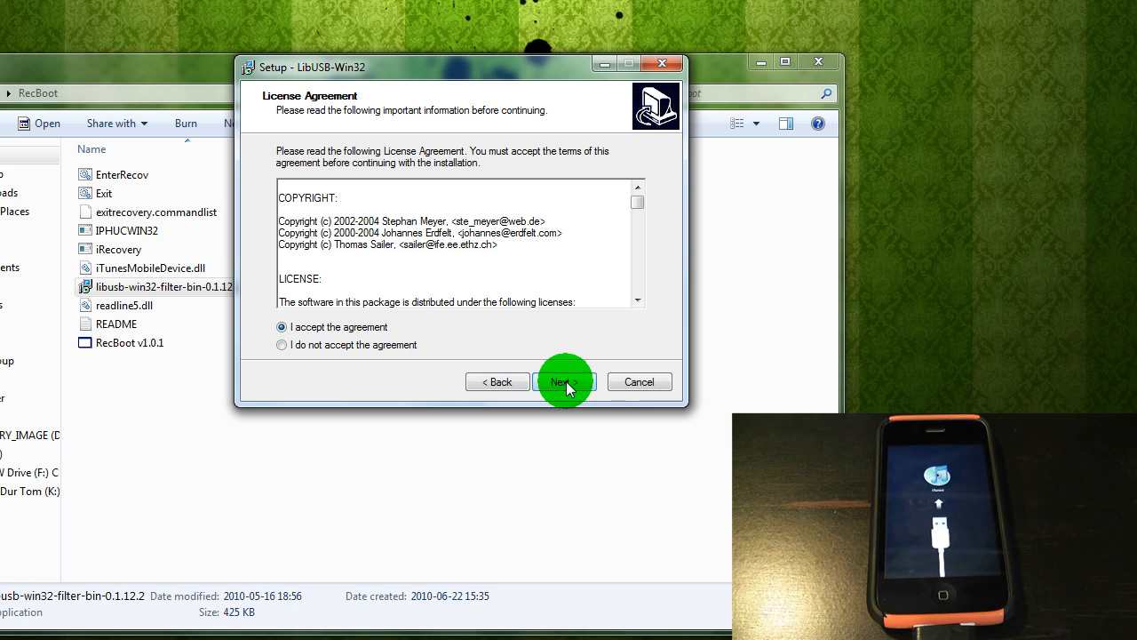
pyautogui.click(564, 382)
pyautogui.click(563, 384)
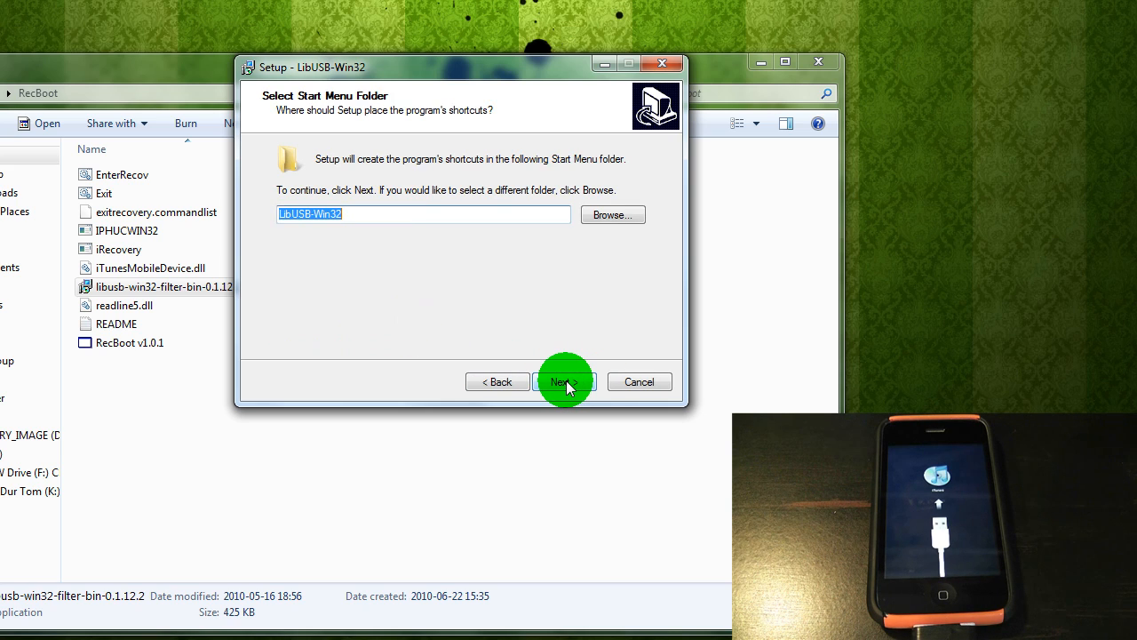
pyautogui.click(567, 384)
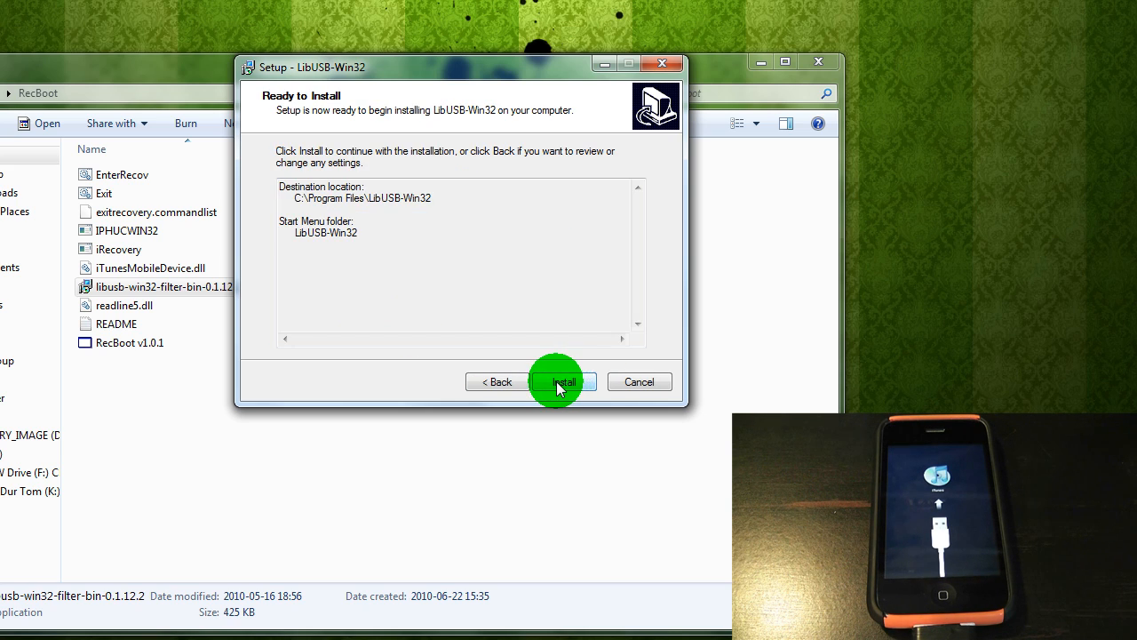
pyautogui.click(565, 384)
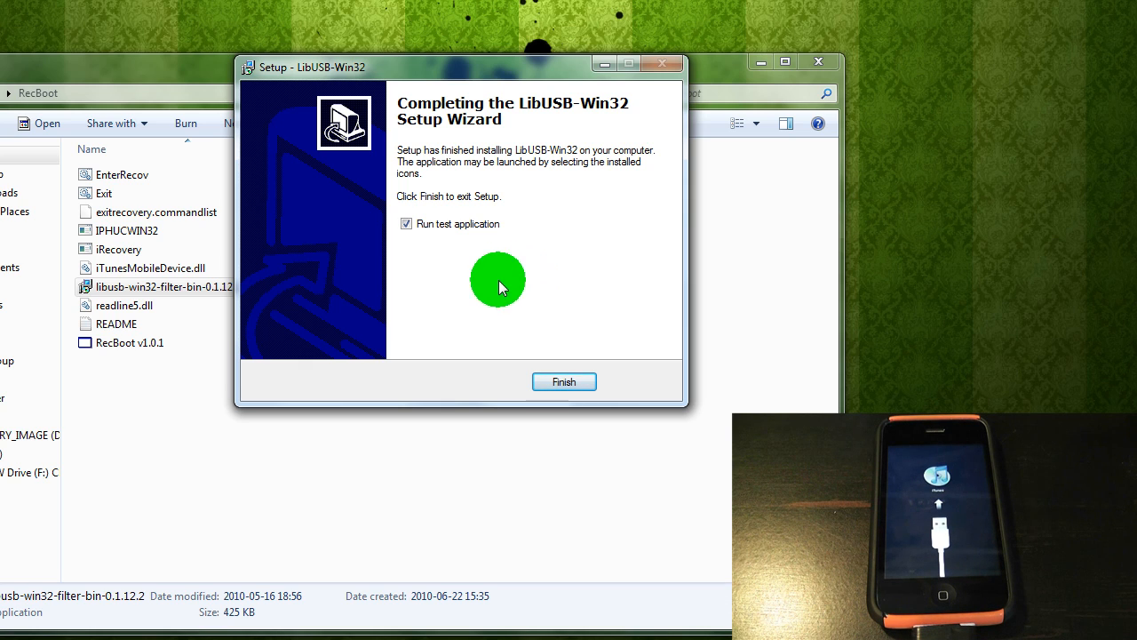
# Finish the LibUSB-Win32 setup with the test application enabled, dismiss AutoPlay, and exit TestLibUsb after refreshing its device list.
pyautogui.click(562, 383)
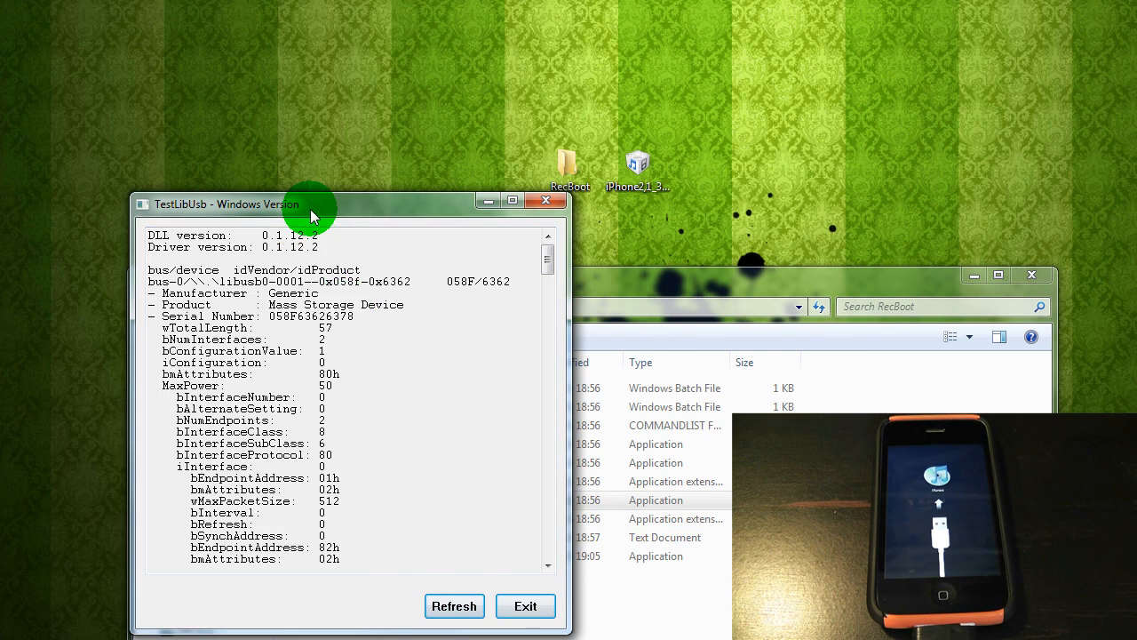
pyautogui.moveTo(311, 214); pyautogui.dragTo(589, 294)
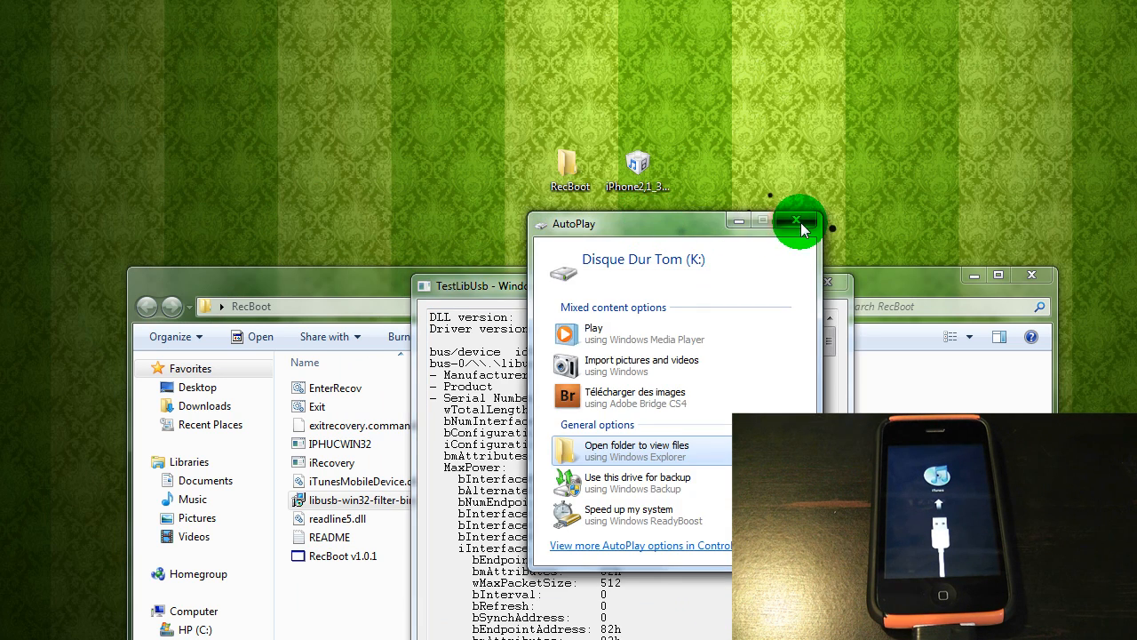
pyautogui.click(797, 150)
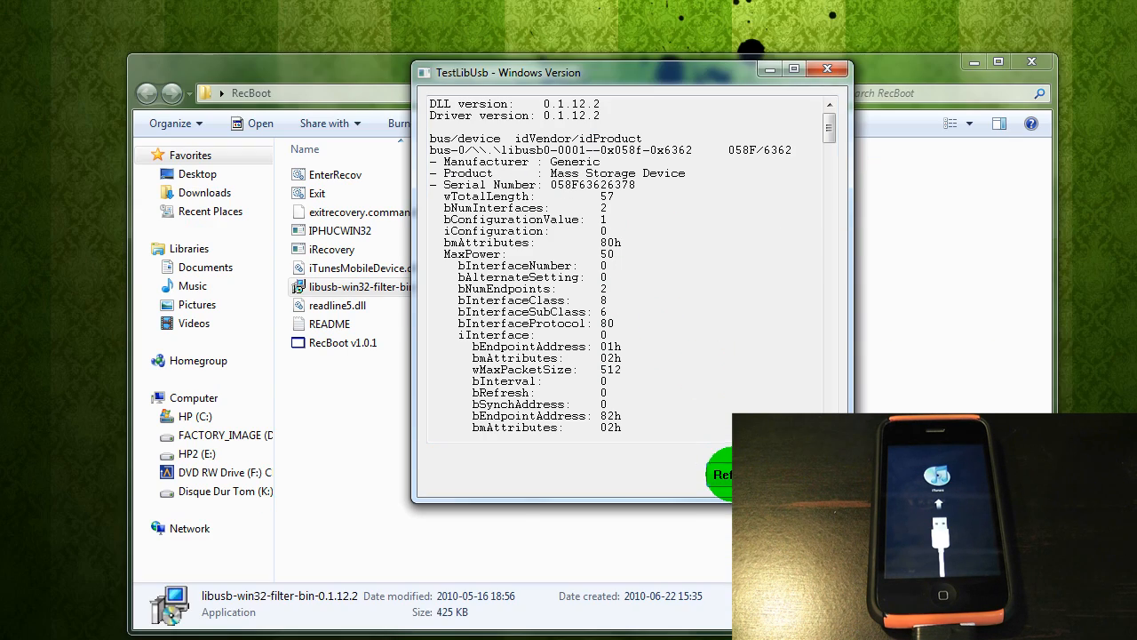
pyautogui.click(733, 476)
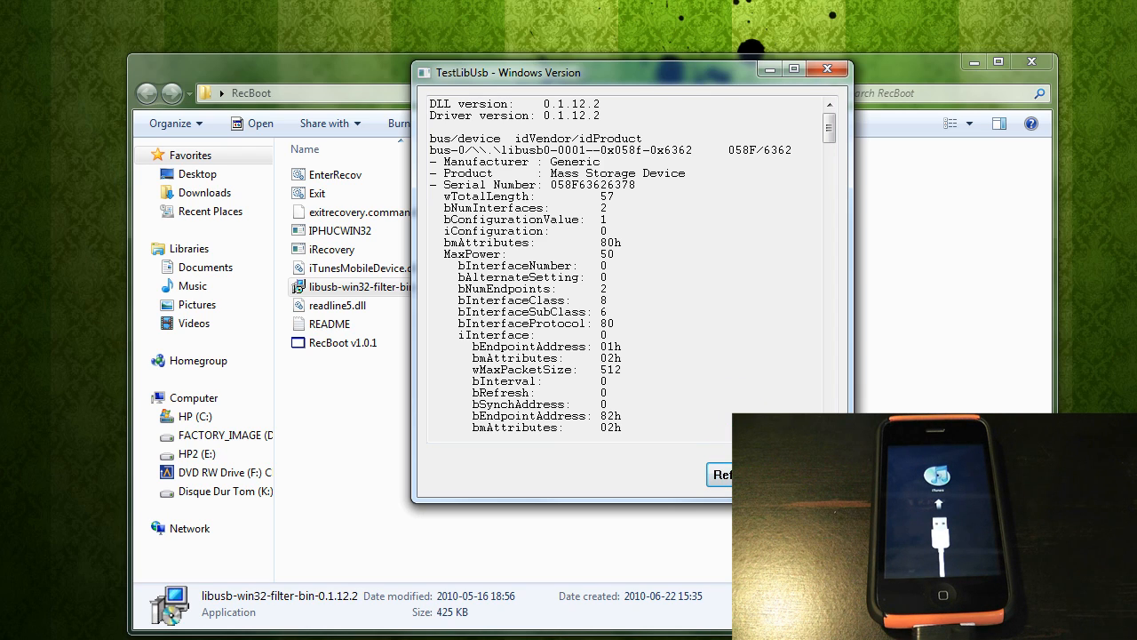
pyautogui.click(804, 476)
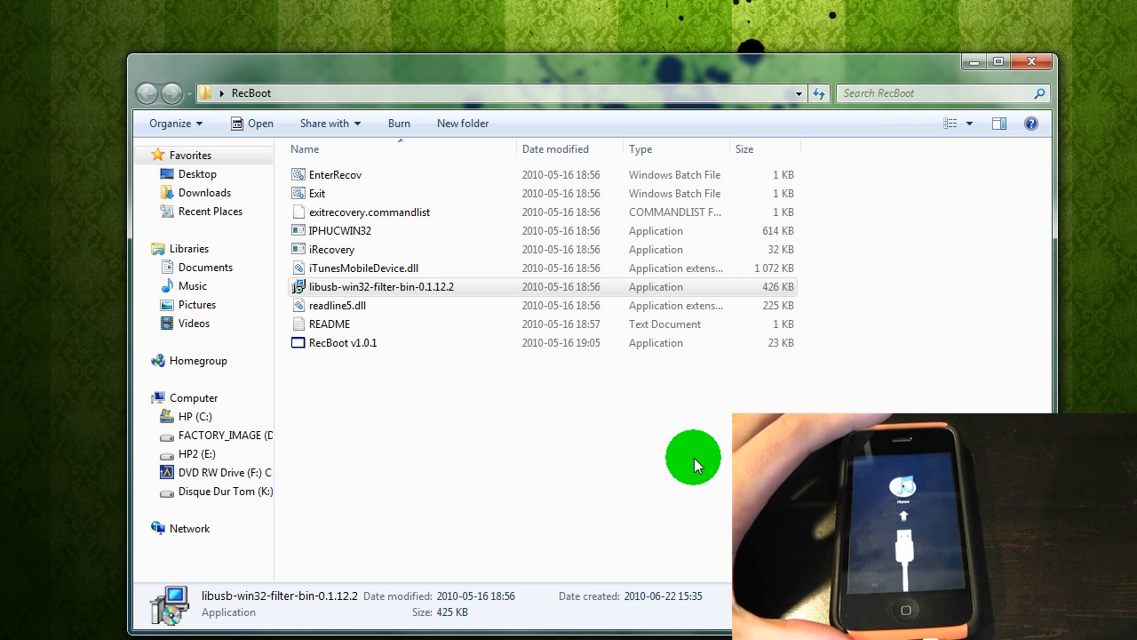
# Run the Exit batch file to take the iPhone out of recovery mode and close the RecBoot folder.
pyautogui.click(321, 199)
pyautogui.doubleClick(321, 194)
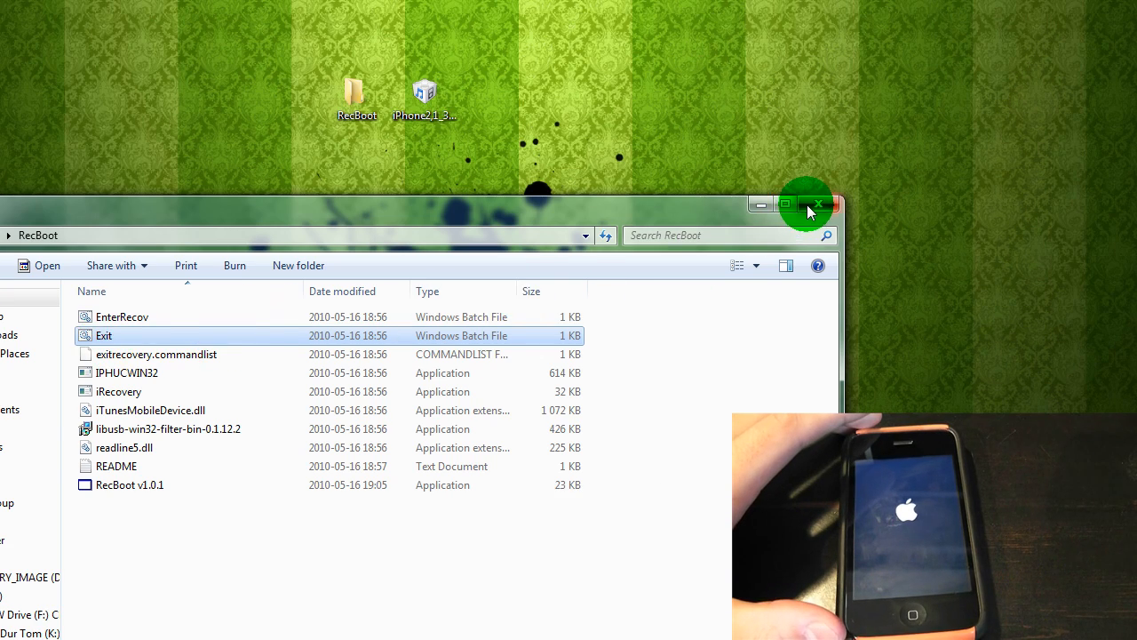
pyautogui.click(1031, 61)
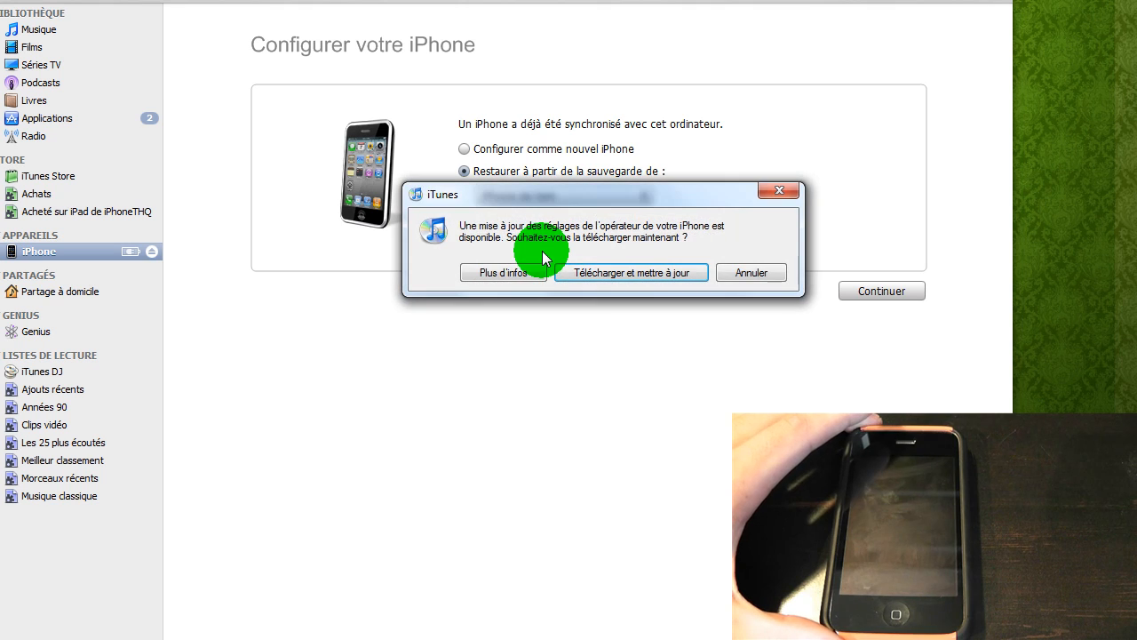
# In iTunes, download and apply the iPhone carrier settings update and dismiss the completion notice.
pyautogui.click(638, 276)
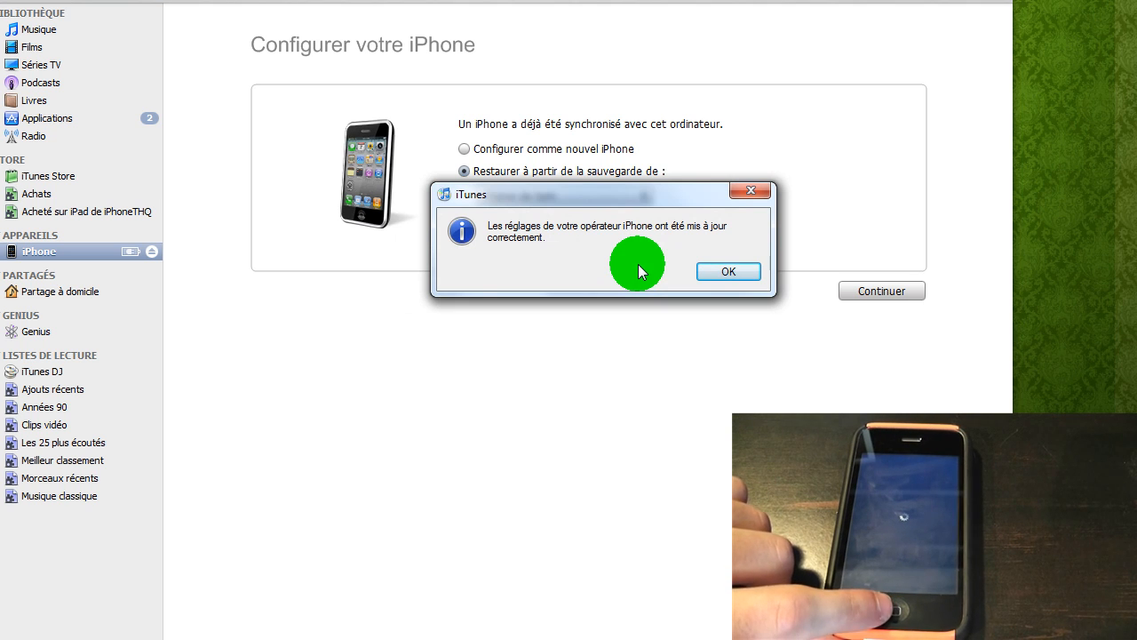
pyautogui.click(720, 270)
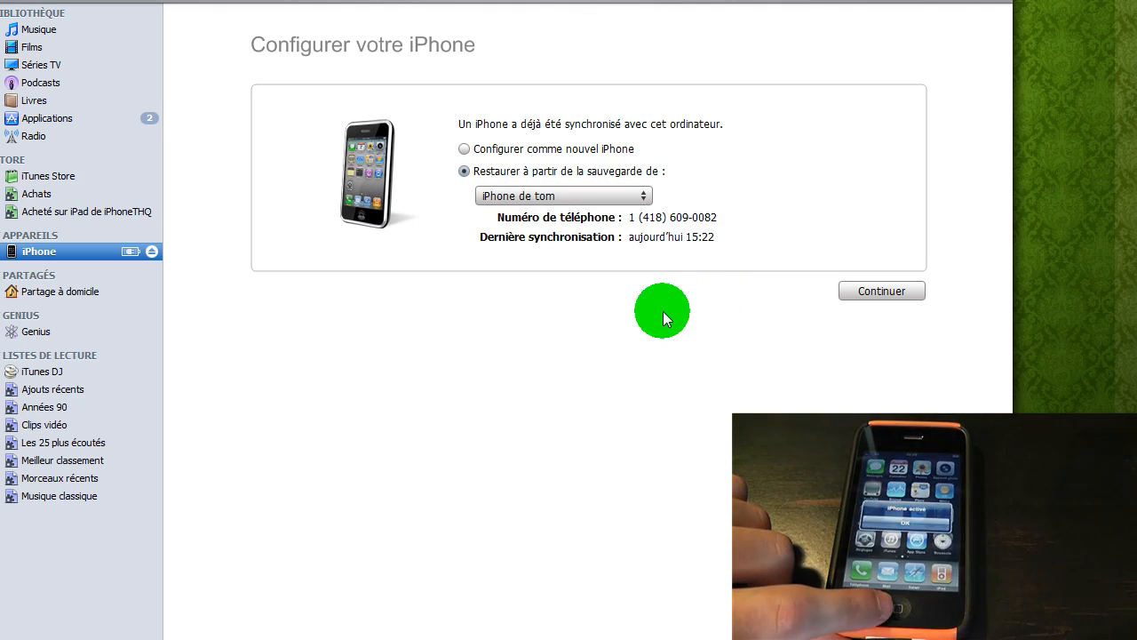